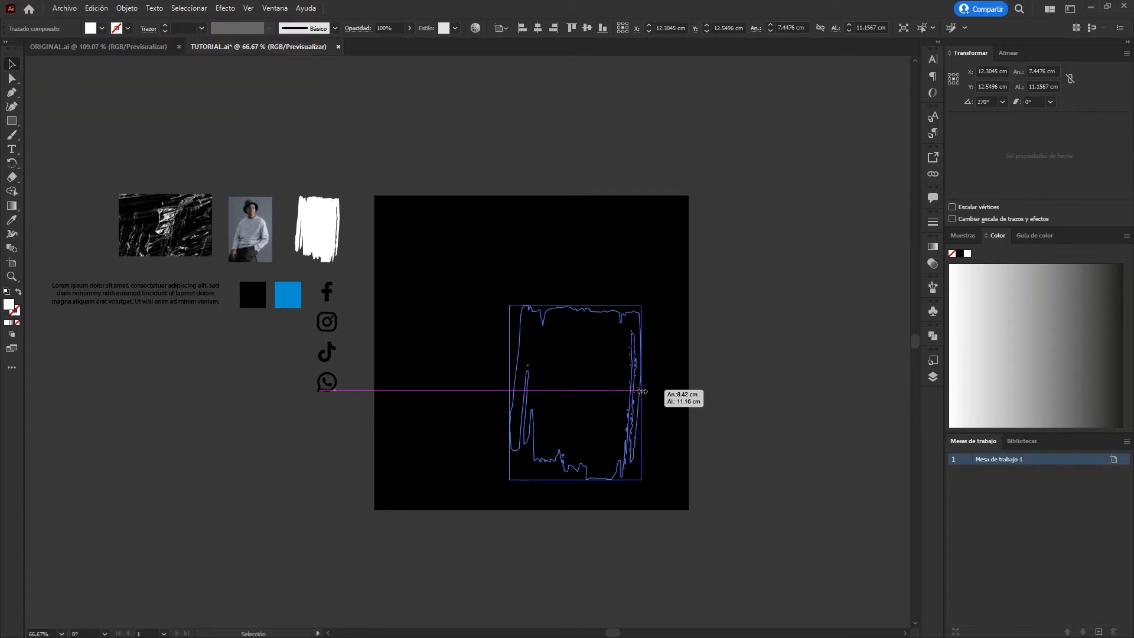
Enlarge the brush-stroke shape on the black artboard to about 10.8 × 14.3 cm and move it slightly up.
{"action": "left_click_drag", "start_coordinate": [510, 304], "coordinate": [473, 256]}
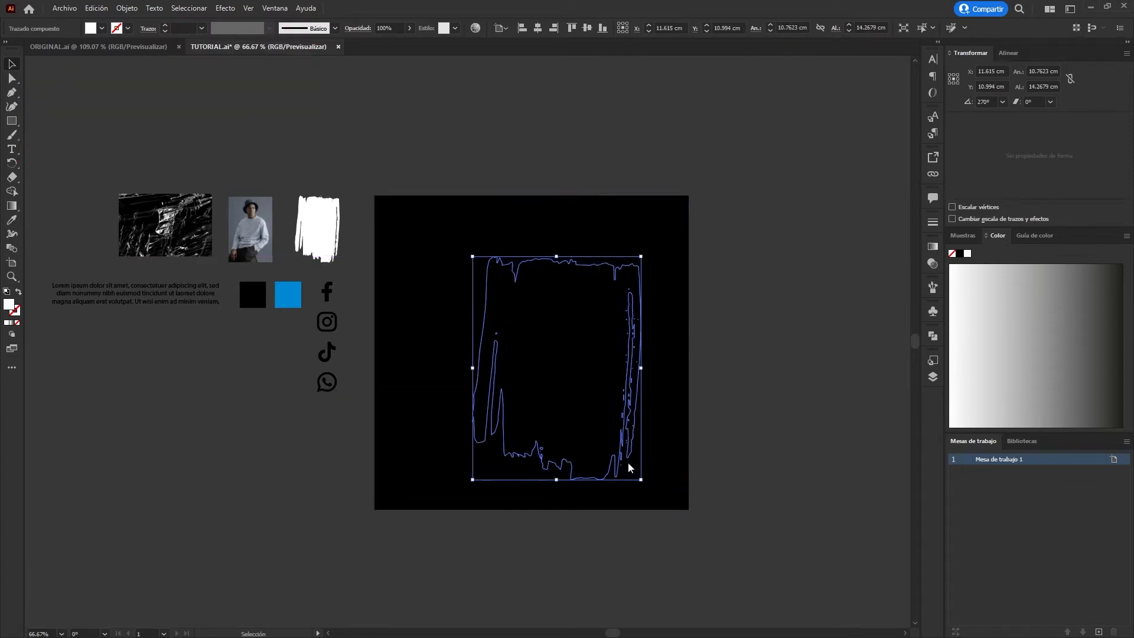
{"action": "left_click_drag", "start_coordinate": [595, 367], "coordinate": [586, 350]}
Place the man's photo over the brush-stroke shape at about 10.7 × 16.0 cm and clip it with a clipping mask.
{"action": "mouse_move", "coordinate": [247, 232]}
{"action": "left_mouse_down"}
{"action": "mouse_move", "coordinate": [509, 291]}
{"action": "mouse_move", "coordinate": [651, 455]}
{"action": "left_mouse_up"}
{"action": "left_click_drag", "start_coordinate": [583, 364], "coordinate": [553, 332]}
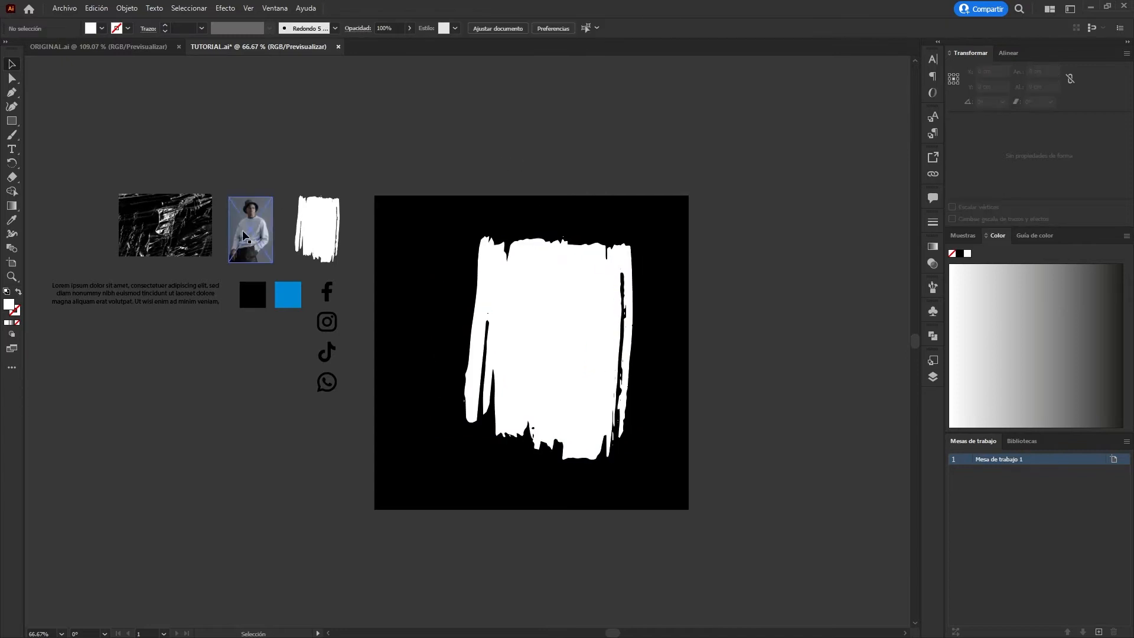
{"action": "mouse_move", "coordinate": [244, 235]}
{"action": "left_mouse_down"}
{"action": "mouse_move", "coordinate": [505, 307]}
{"action": "mouse_move", "coordinate": [697, 466]}
{"action": "mouse_move", "coordinate": [717, 519]}
{"action": "left_mouse_up"}
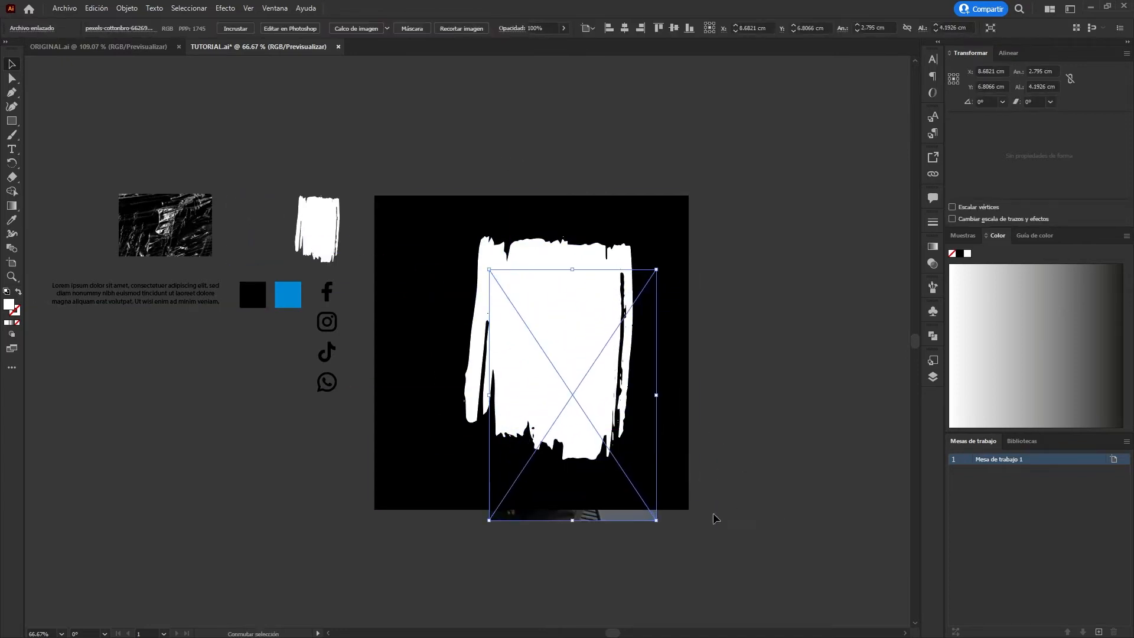
{"action": "left_click", "coordinate": [596, 300], "text": "shift"}
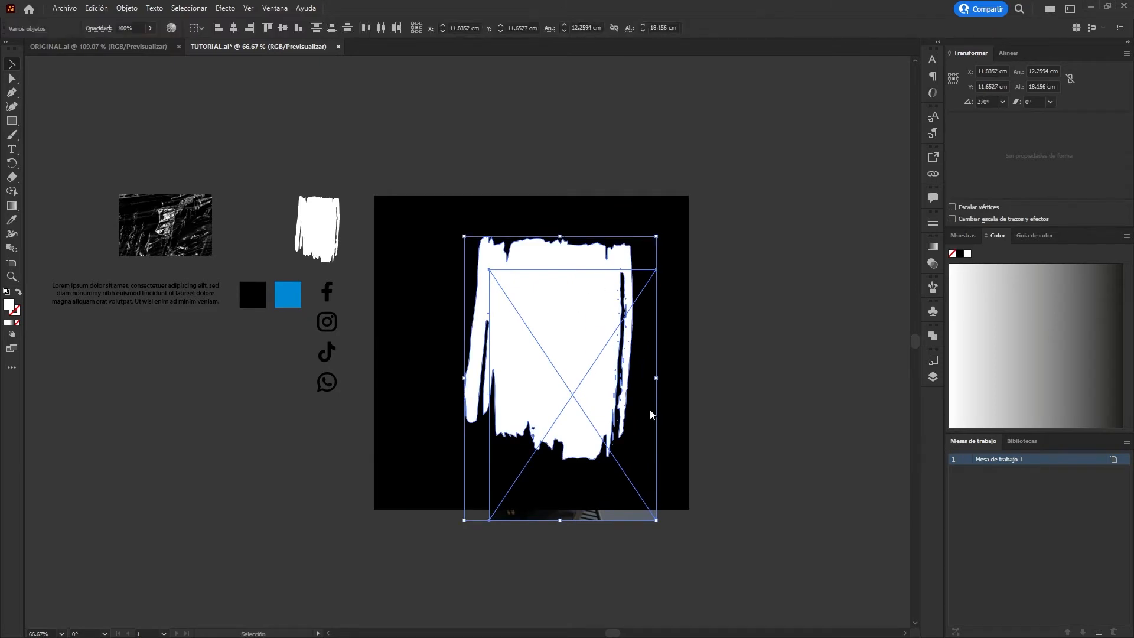
{"action": "key", "text": "ctrl+7"}
Reposition the photo inside the clipping mask so the man fills the brush stroke, and shift the clipped group slightly right.
{"action": "double_click", "coordinate": [588, 319]}
{"action": "mouse_move", "coordinate": [572, 341]}
{"action": "left_mouse_down"}
{"action": "mouse_move", "coordinate": [514, 301]}
{"action": "mouse_move", "coordinate": [543, 302]}
{"action": "left_mouse_up"}
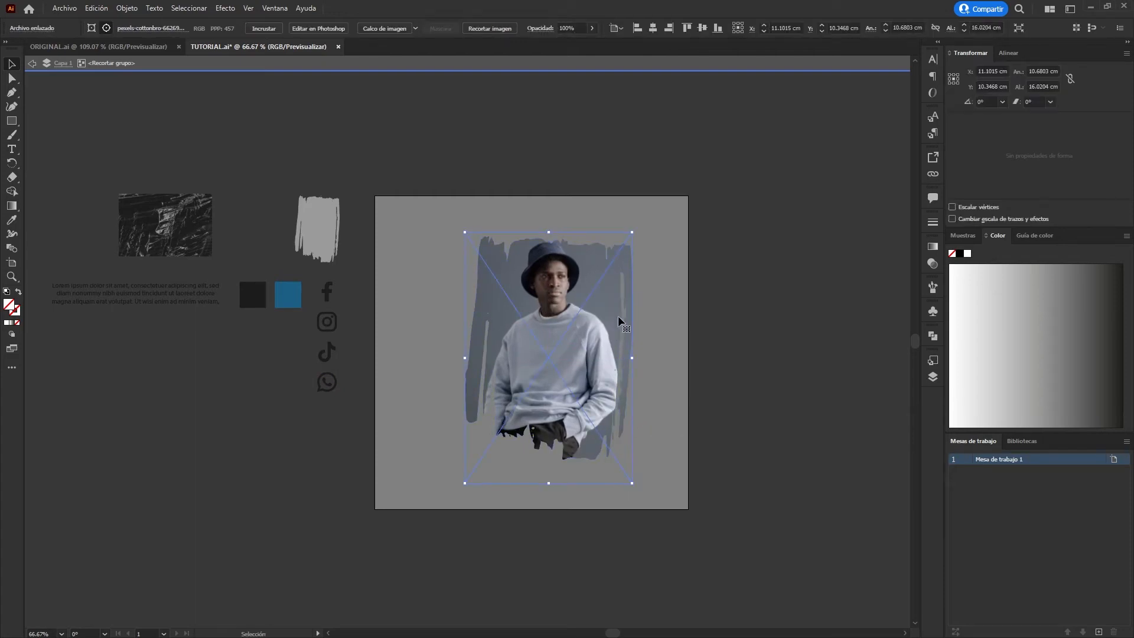
{"action": "key", "text": "Up"}
{"action": "key", "text": "Up"}
{"action": "key", "text": "Up"}
{"action": "key", "text": "Up"}
{"action": "key", "text": "Up"}
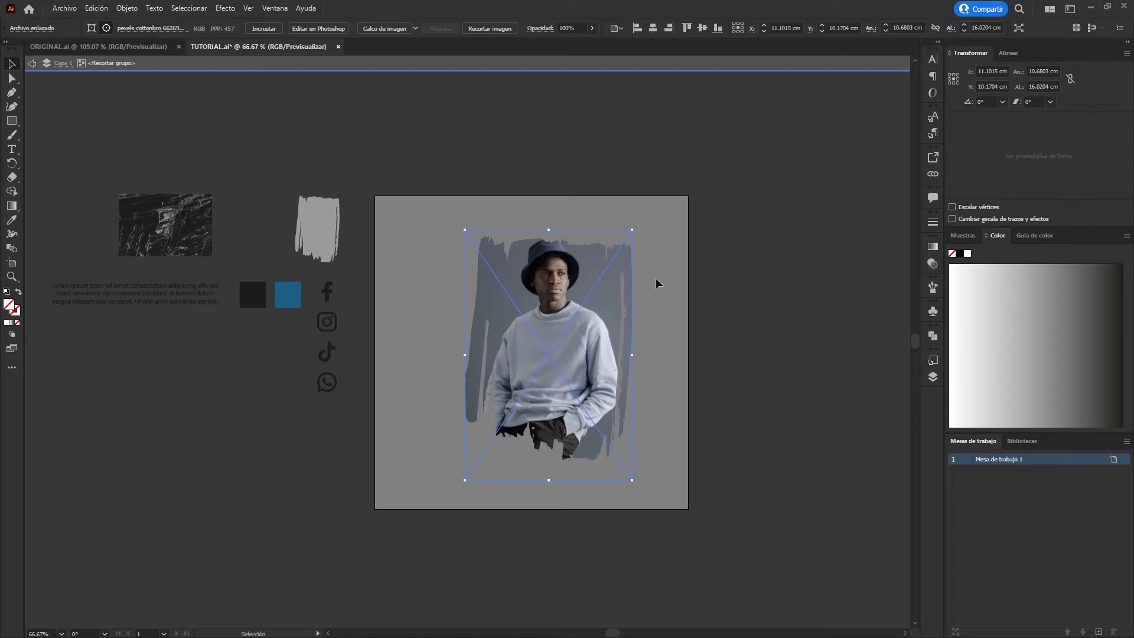
{"action": "double_click", "coordinate": [786, 263]}
{"action": "double_click", "coordinate": [822, 321]}
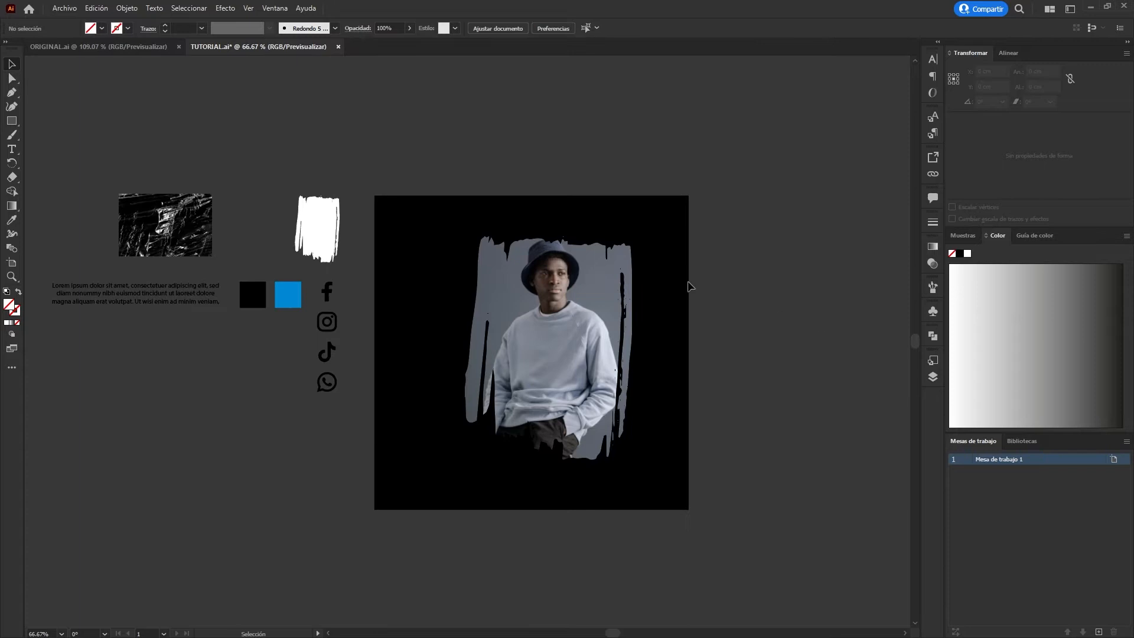
{"action": "left_click_drag", "start_coordinate": [600, 318], "coordinate": [616, 318]}
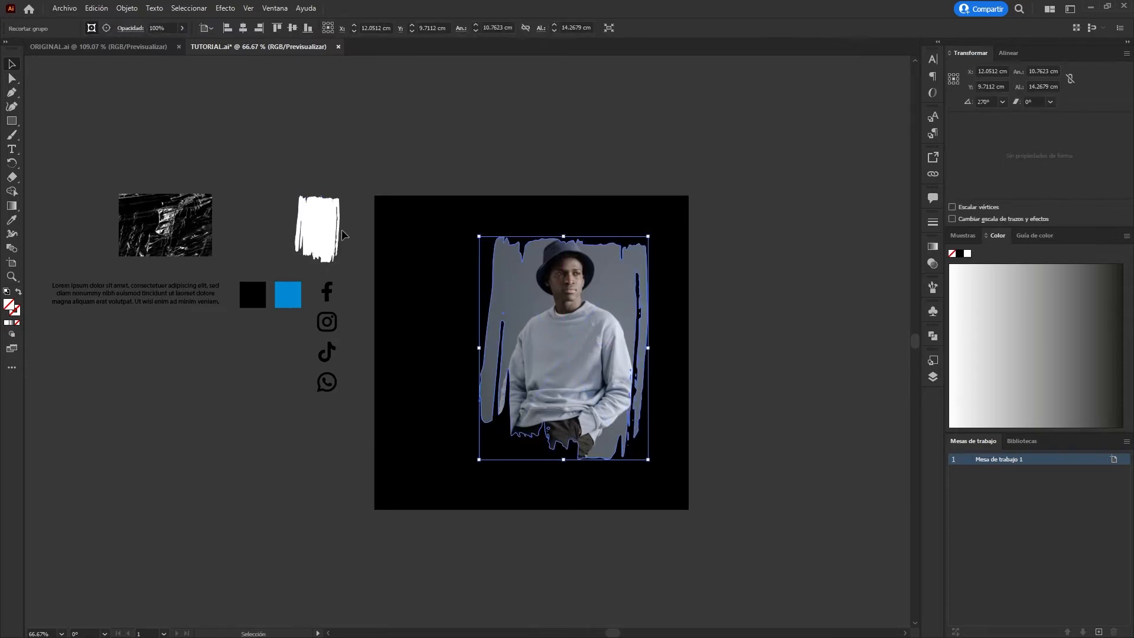
Copy the small white brush-stroke shape to the right of the artboard and enlarge it to about 10.1 × 14.7 cm.
{"action": "mouse_move", "coordinate": [324, 232]}
{"action": "left_mouse_down"}
{"action": "mouse_move", "coordinate": [791, 306]}
{"action": "mouse_move", "coordinate": [901, 416]}
{"action": "mouse_move", "coordinate": [915, 515]}
{"action": "mouse_move", "coordinate": [853, 484]}
{"action": "mouse_move", "coordinate": [865, 502]}
{"action": "left_mouse_up"}
{"action": "mouse_move", "coordinate": [718, 377]}
{"action": "left_mouse_down"}
{"action": "mouse_move", "coordinate": [694, 346]}
{"action": "mouse_move", "coordinate": [680, 349]}
{"action": "left_mouse_up"}
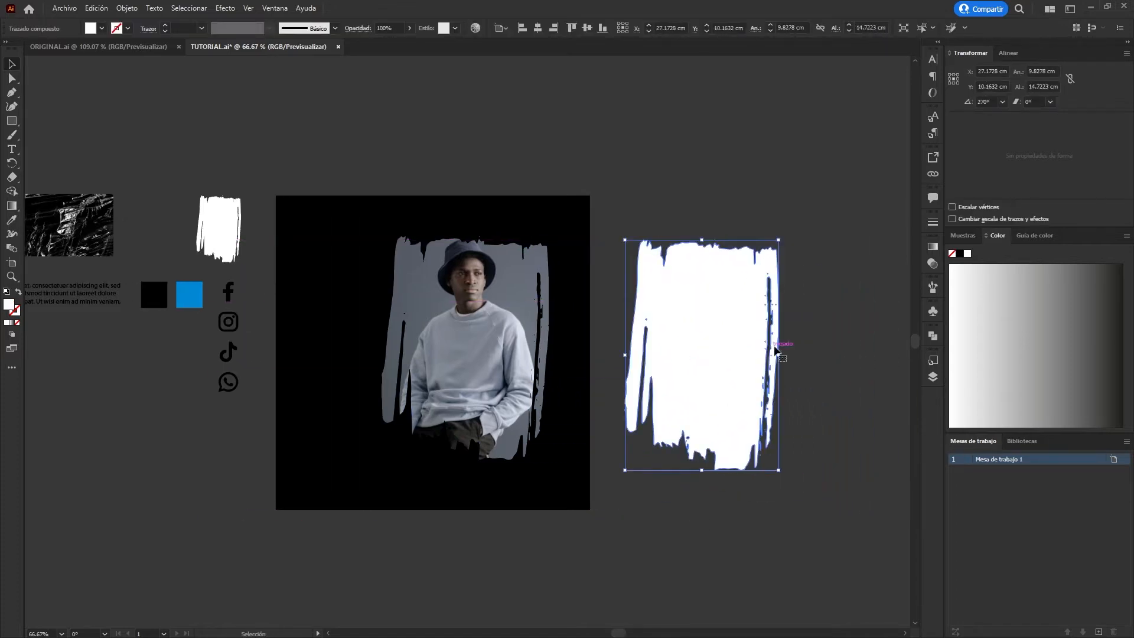
{"action": "left_click_drag", "start_coordinate": [778, 356], "coordinate": [781, 357]}
Place the wrinkled plastic texture over the new brush shape, rotated 270° and sized about 11.0 × 14.3 cm.
{"action": "left_click_drag", "start_coordinate": [90, 231], "coordinate": [675, 165]}
{"action": "mouse_move", "coordinate": [705, 127]}
{"action": "left_mouse_down"}
{"action": "mouse_move", "coordinate": [717, 134]}
{"action": "mouse_move", "coordinate": [684, 206]}
{"action": "mouse_move", "coordinate": [794, 333]}
{"action": "left_mouse_up"}
{"action": "mouse_move", "coordinate": [731, 180]}
{"action": "left_mouse_down"}
{"action": "mouse_move", "coordinate": [743, 311]}
{"action": "mouse_move", "coordinate": [731, 301]}
{"action": "left_mouse_up"}
{"action": "left_click_drag", "start_coordinate": [745, 471], "coordinate": [746, 472]}
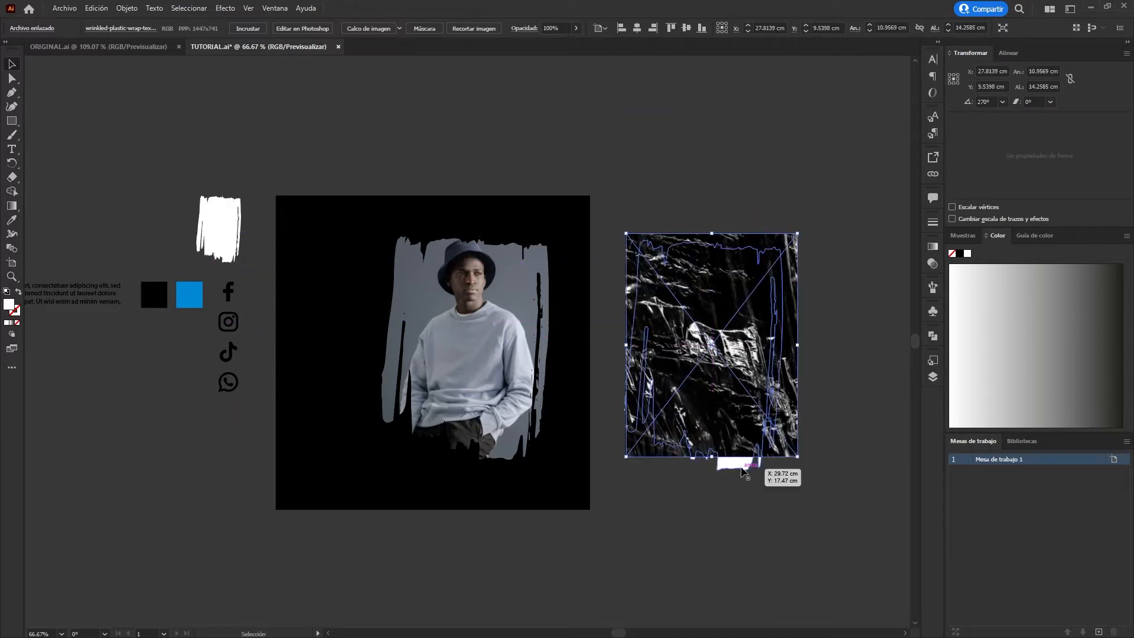
Send the plastic texture behind the white brush shape and clip it with a clipping mask.
{"action": "left_click", "coordinate": [745, 467], "text": "shift"}
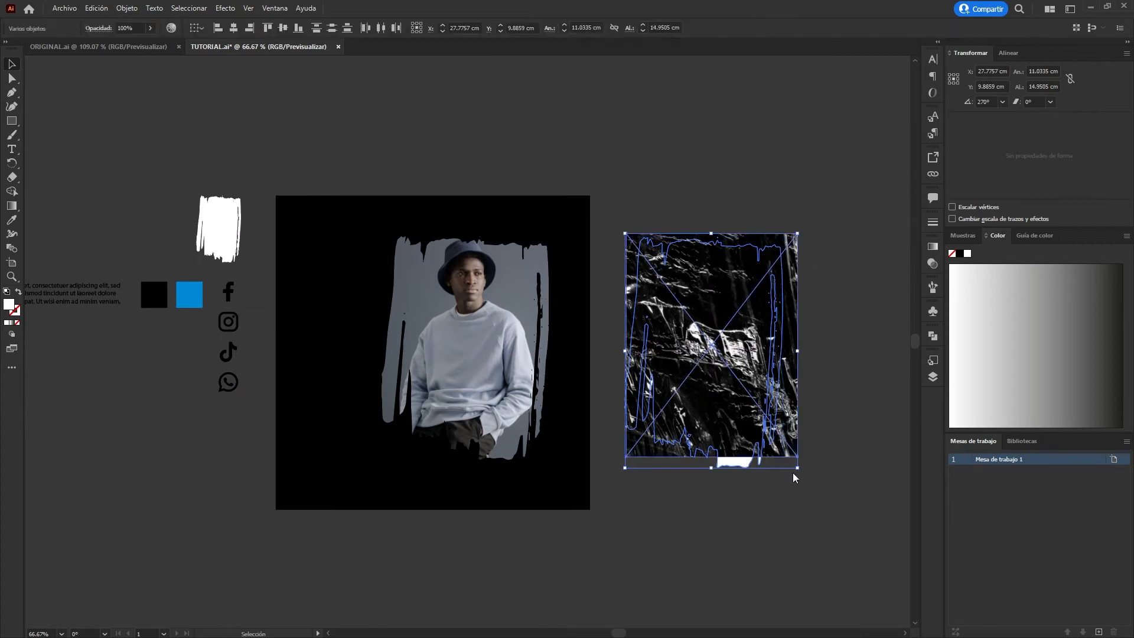
{"action": "left_click", "coordinate": [737, 307]}
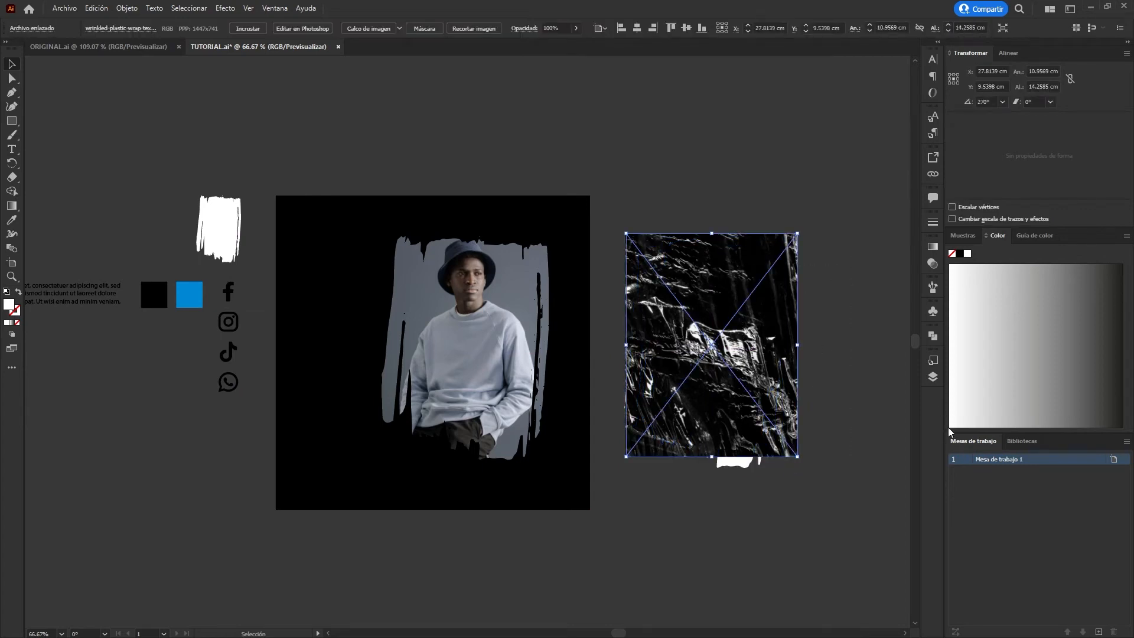
{"action": "key", "text": "ctrl+shift+bracketleft"}
{"action": "left_click", "coordinate": [839, 353]}
{"action": "mouse_move", "coordinate": [802, 180]}
{"action": "left_mouse_down"}
{"action": "mouse_move", "coordinate": [724, 354]}
{"action": "mouse_move", "coordinate": [739, 342]}
{"action": "mouse_move", "coordinate": [554, 341]}
{"action": "mouse_move", "coordinate": [699, 331]}
{"action": "mouse_move", "coordinate": [735, 344]}
{"action": "left_mouse_up"}
{"action": "key", "text": "ctrl+7"}
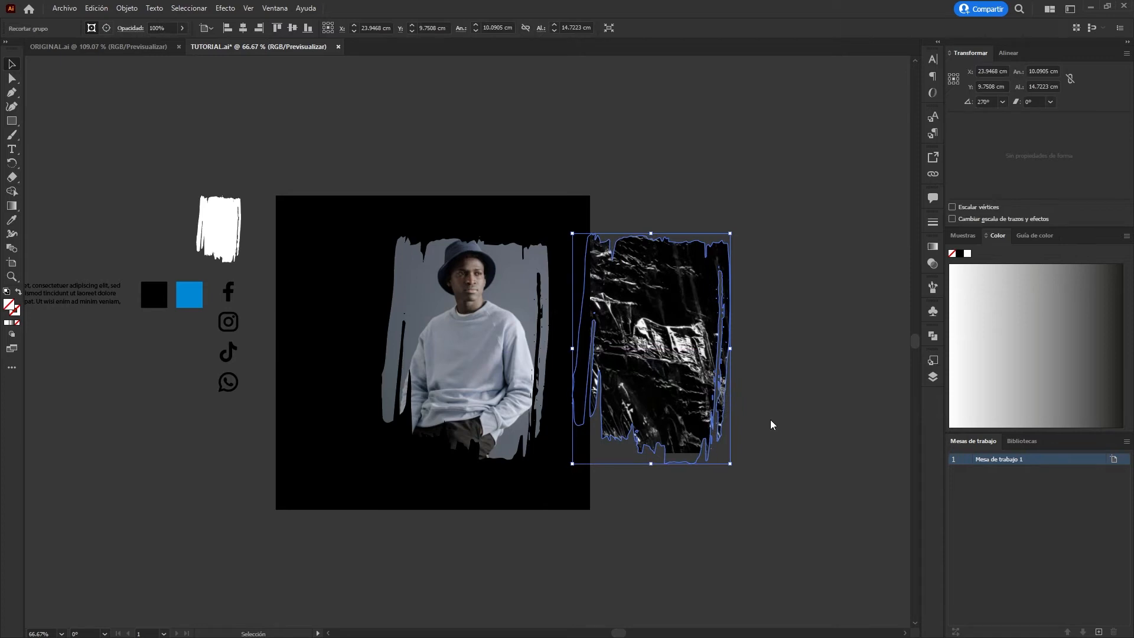
Position the clipped texture over the man's photo and stretch it to about 11.0 × 15.4 cm.
{"action": "left_click_drag", "start_coordinate": [729, 391], "coordinate": [538, 390]}
{"action": "left_click_drag", "start_coordinate": [539, 349], "coordinate": [554, 353]}
{"action": "left_click_drag", "start_coordinate": [469, 468], "coordinate": [471, 478]}
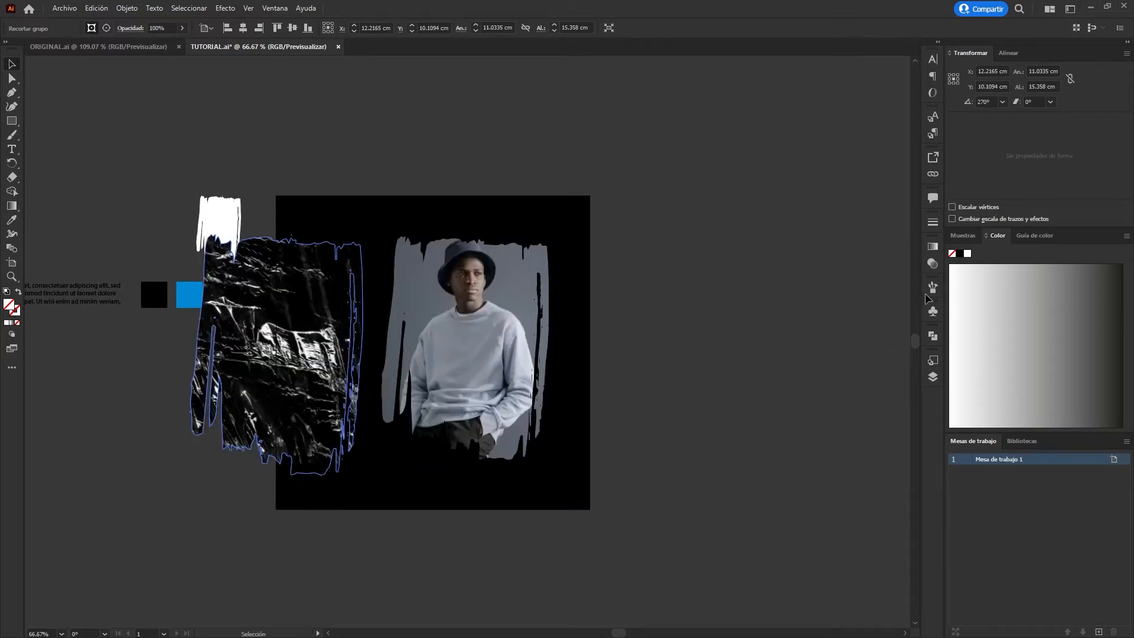
{"action": "left_click", "coordinate": [580, 413], "text": "shift"}
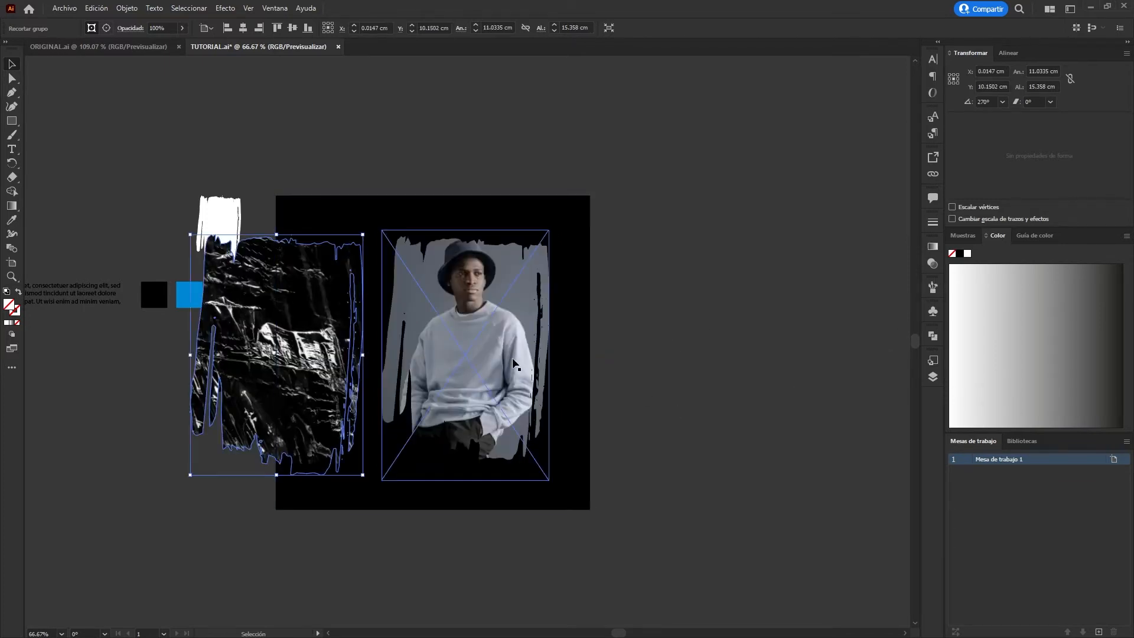
{"action": "key", "text": "ctrl+7"}
{"action": "left_click", "coordinate": [648, 300]}
{"action": "left_click_drag", "start_coordinate": [499, 339], "coordinate": [502, 339]}
{"action": "key", "text": "Left"}
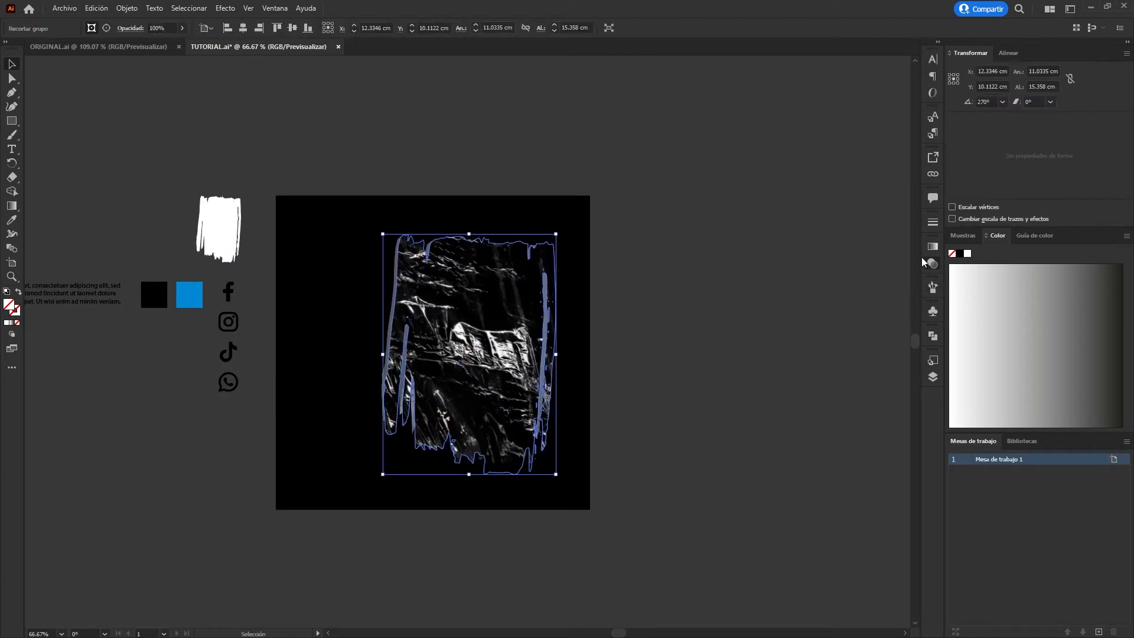
Blend the texture over the photo so only its light wrinkles show, and set its opacity to 40%.
{"action": "left_click", "coordinate": [814, 337]}
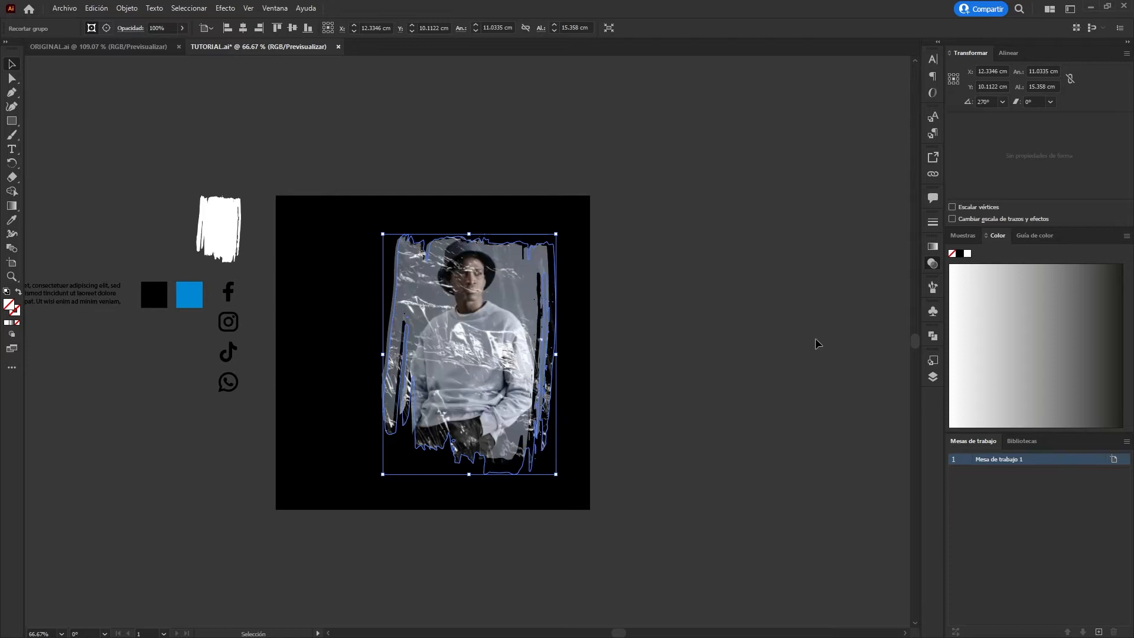
{"action": "key", "text": "5"}
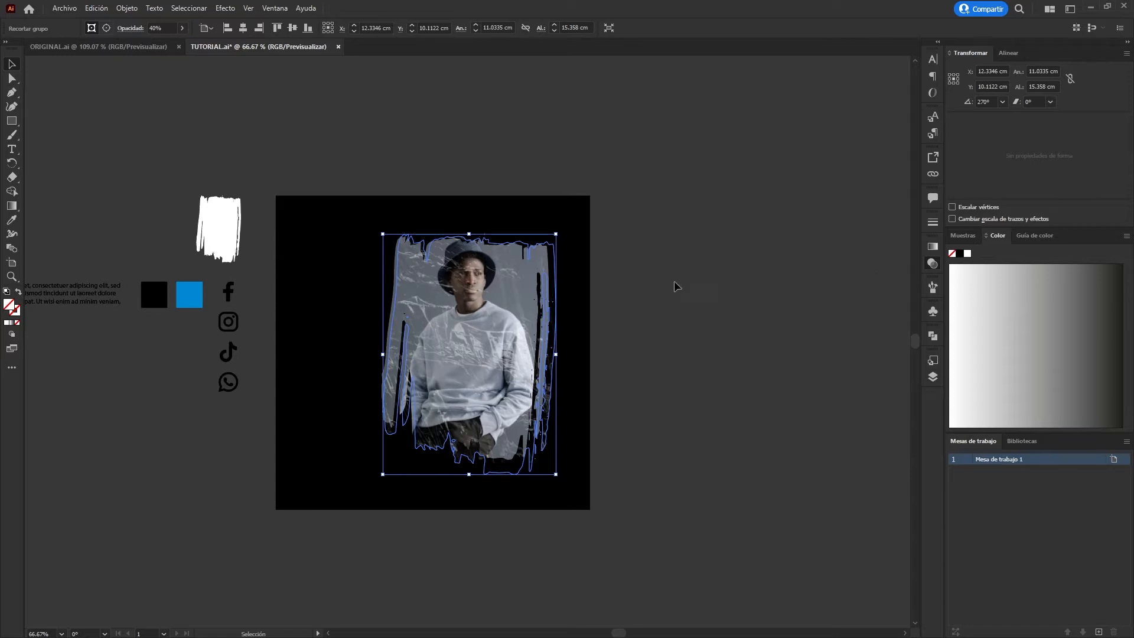
{"action": "left_click", "coordinate": [704, 156]}
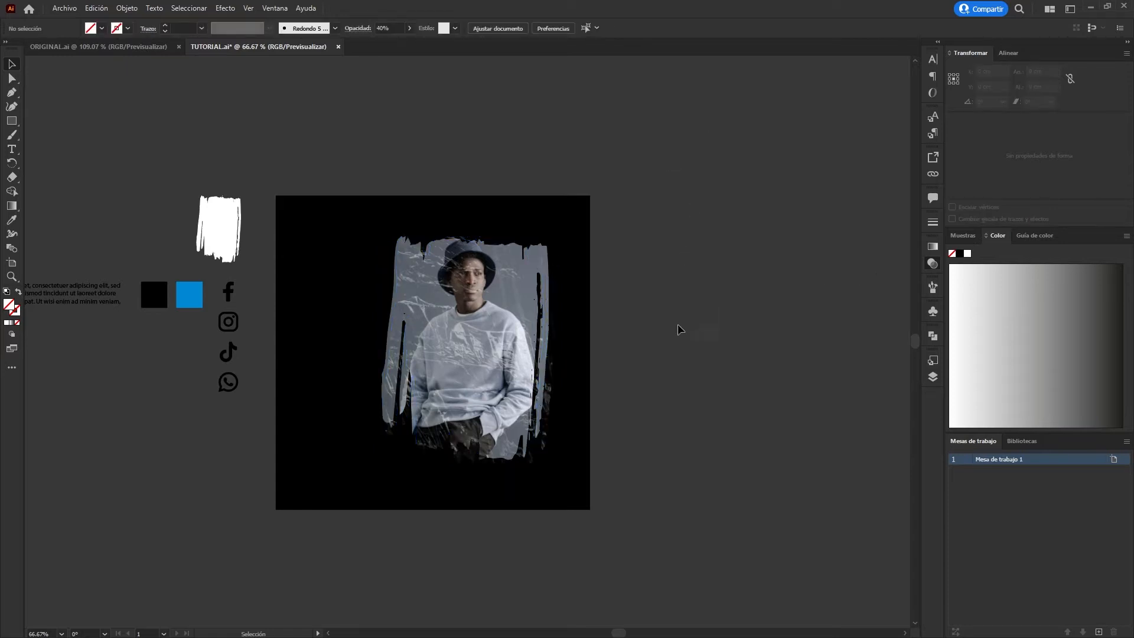
Nudge the texture overlay slightly left and up to align it with the clipped photo.
{"action": "left_click", "coordinate": [512, 355]}
{"action": "key", "text": "Left"}
{"action": "key", "text": "Left"}
{"action": "key", "text": "Left"}
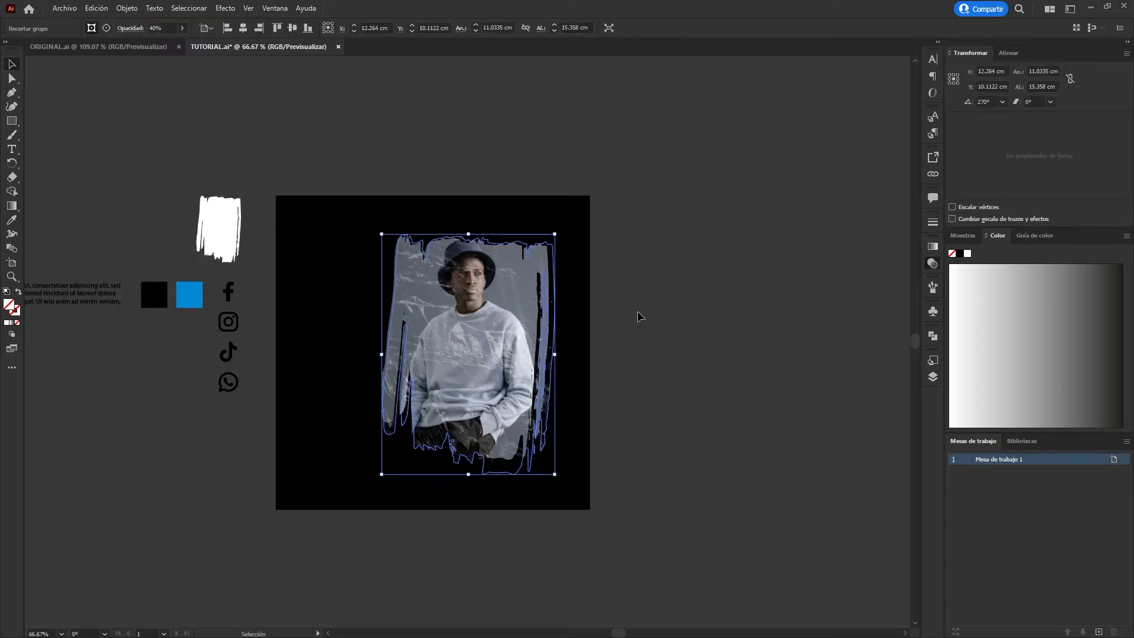
{"action": "key", "text": "Up"}
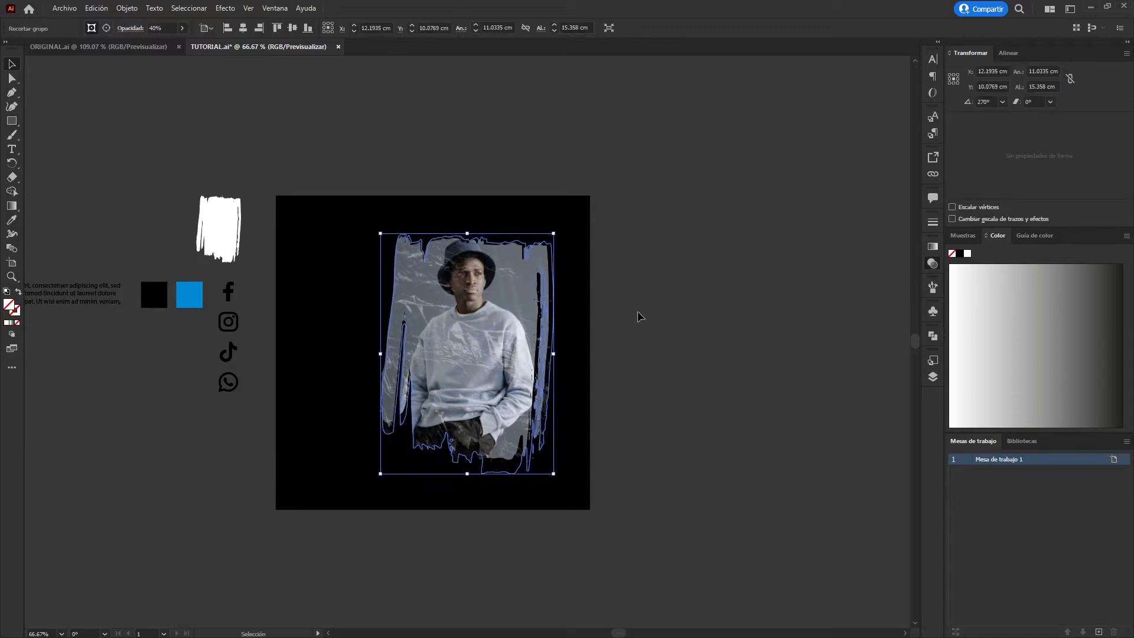
{"action": "left_click", "coordinate": [708, 269]}
Scale the photo and texture together to about 10.4 × 14.4 cm and place them near the artboard's right edge.
{"action": "left_click_drag", "start_coordinate": [492, 413], "coordinate": [540, 331]}
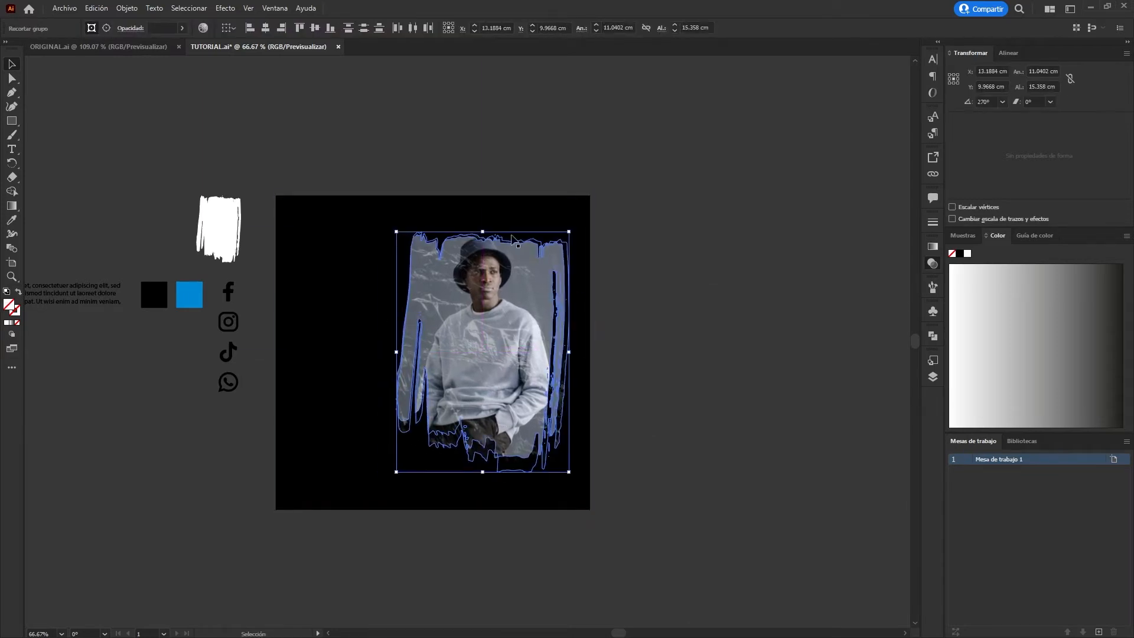
{"action": "left_click_drag", "start_coordinate": [482, 231], "coordinate": [489, 246]}
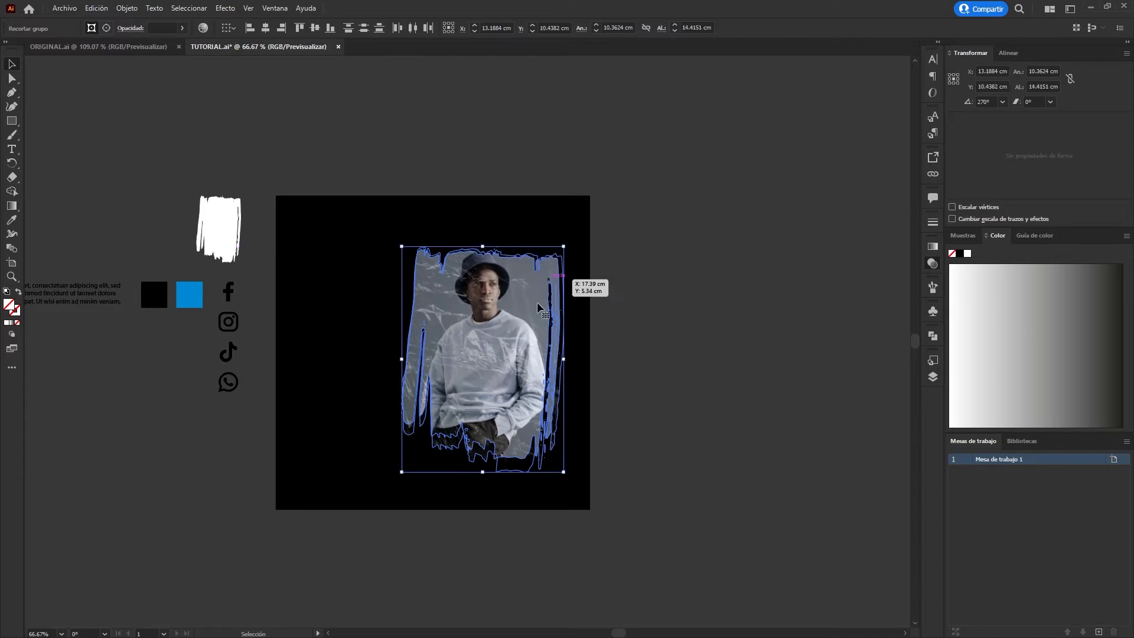
{"action": "key", "text": "Right"}
{"action": "key", "text": "Right"}
{"action": "key", "text": "Right"}
{"action": "key", "text": "Right"}
{"action": "key", "text": "Right"}
{"action": "key", "text": "Right"}
{"action": "key", "text": "Right"}
{"action": "key", "text": "Right"}
{"action": "key", "text": "Right"}
{"action": "key", "text": "Right"}
{"action": "key", "text": "Right"}
{"action": "key", "text": "Right"}
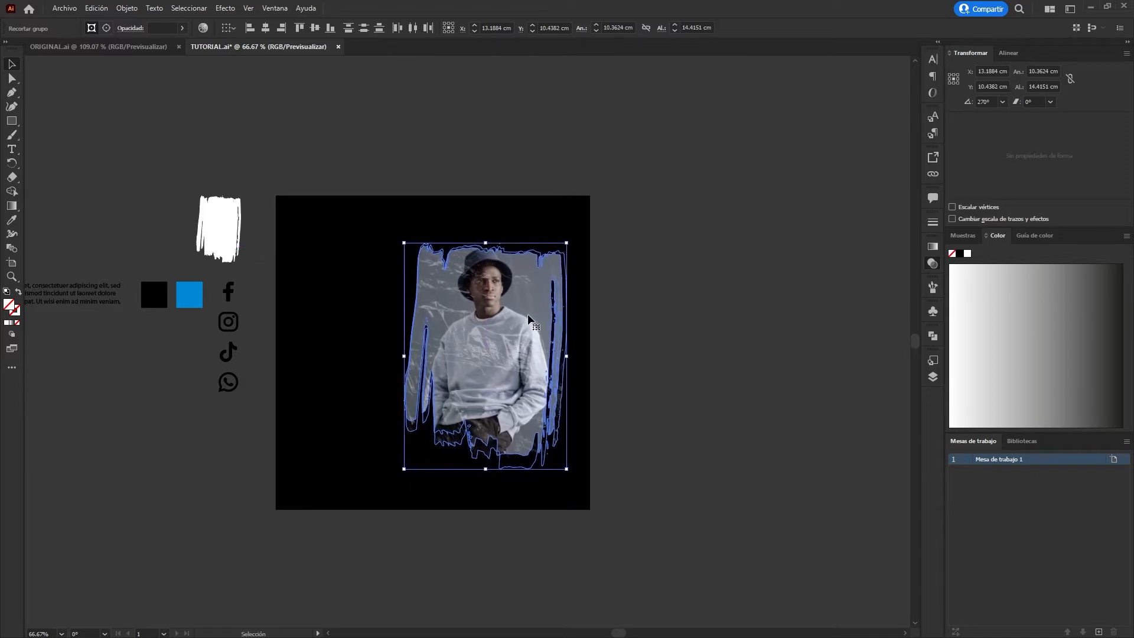
{"action": "key", "text": "Up"}
{"action": "key", "text": "Up"}
{"action": "key", "text": "Up"}
{"action": "key", "text": "Up"}
{"action": "key", "text": "Up"}
{"action": "key", "text": "Up"}
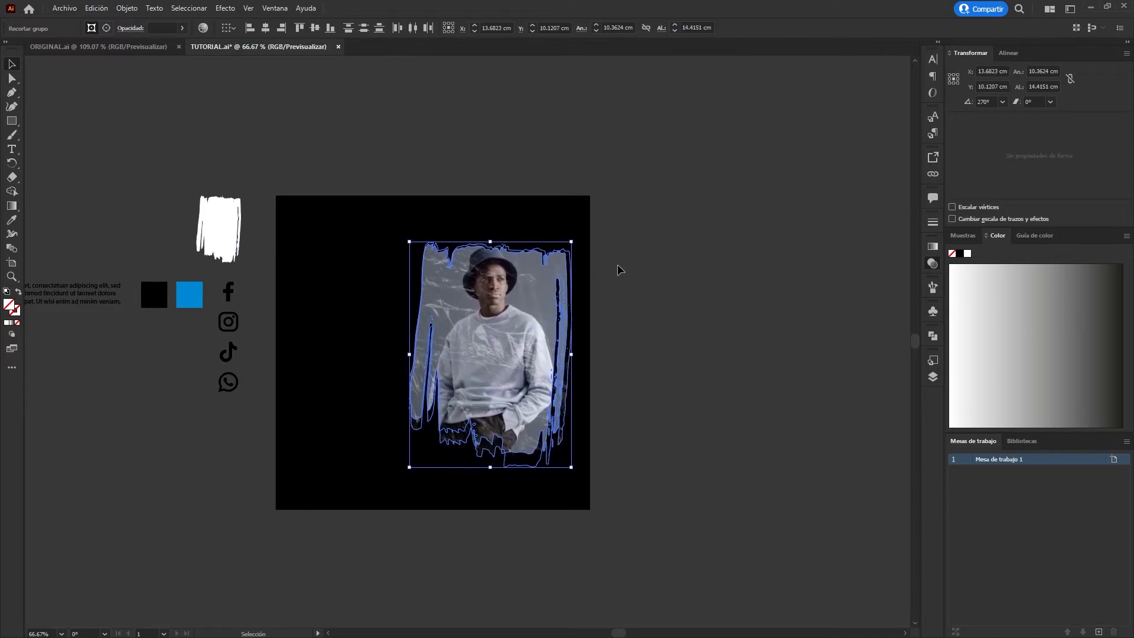
{"action": "left_click", "coordinate": [627, 266]}
Add the text NUEVA TENDENCIA DE MODA above the artboard and enlarge it to about 45 pt.
{"action": "left_click_drag", "start_coordinate": [190, 432], "coordinate": [284, 432]}
{"action": "key", "text": "t"}
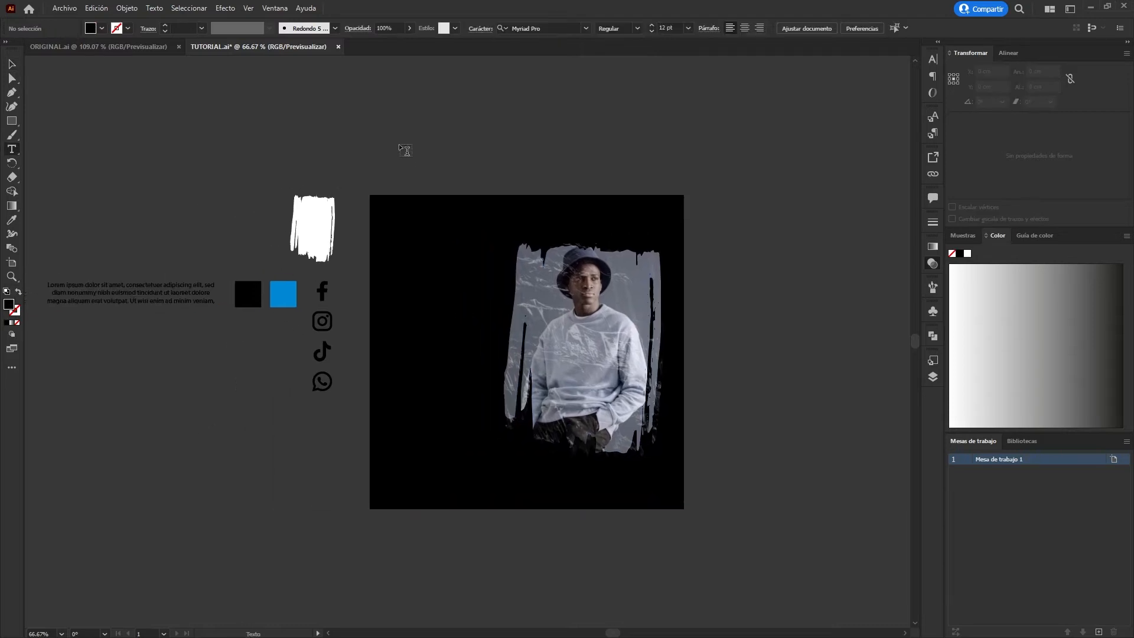
{"action": "left_click", "coordinate": [399, 144]}
{"action": "type", "text": "NUEVA TENDENCIA DE MODA"}
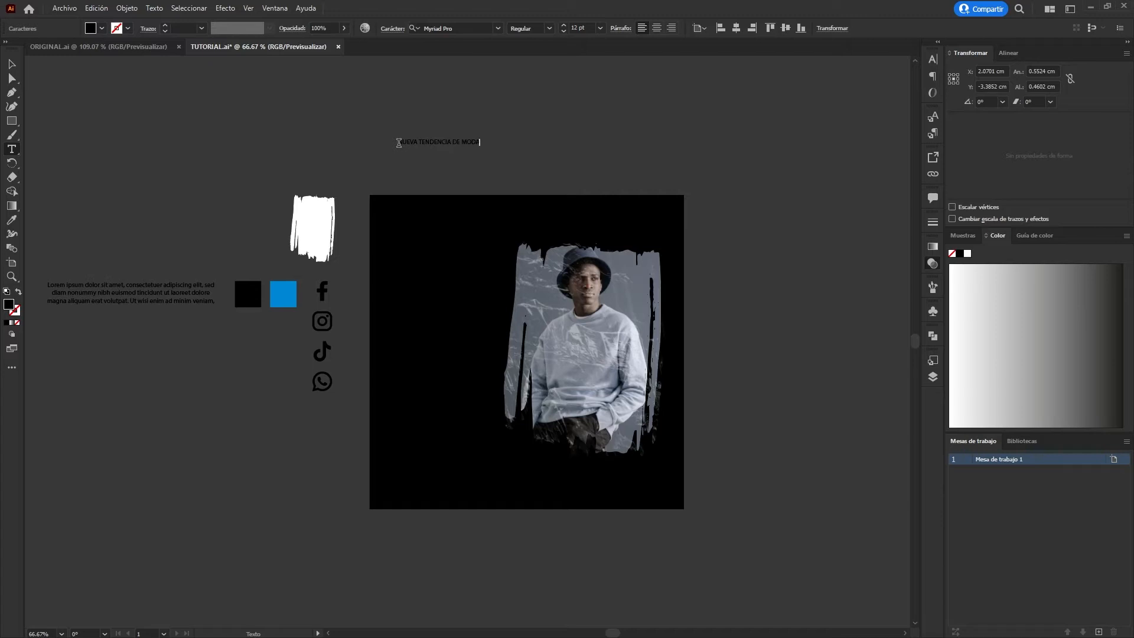
{"action": "left_click", "coordinate": [10, 60]}
{"action": "left_click_drag", "start_coordinate": [503, 151], "coordinate": [597, 168]}
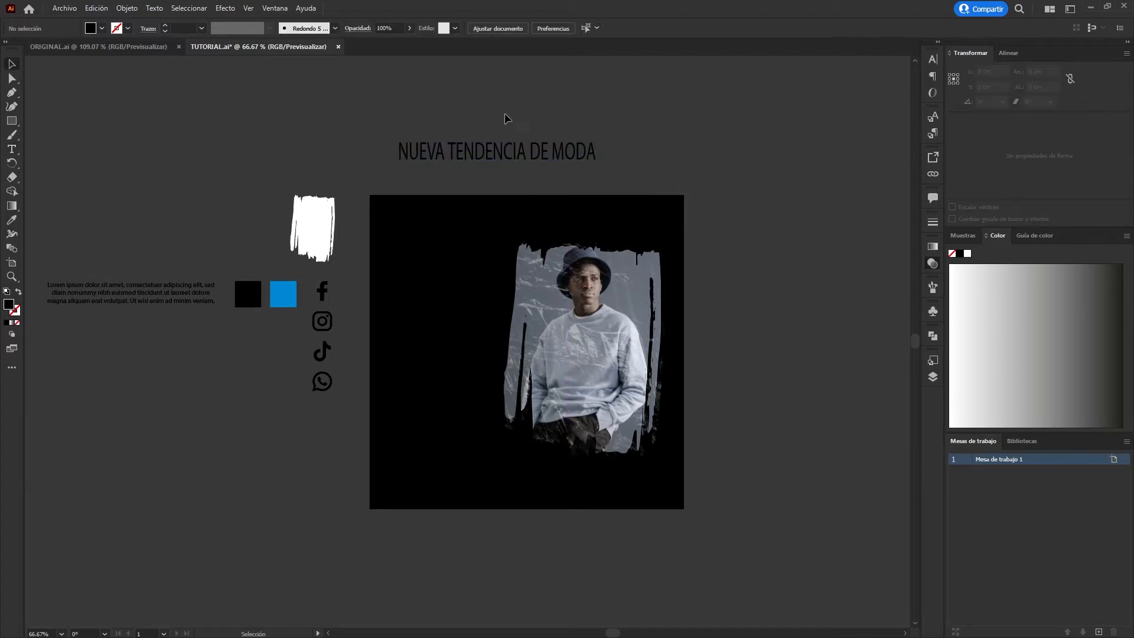
Set the headline's font to Bad Coma and stretch the text to about 20.0 × 2.0 cm.
{"action": "left_click", "coordinate": [498, 29]}
{"action": "type", "text": "Bad Coma"}
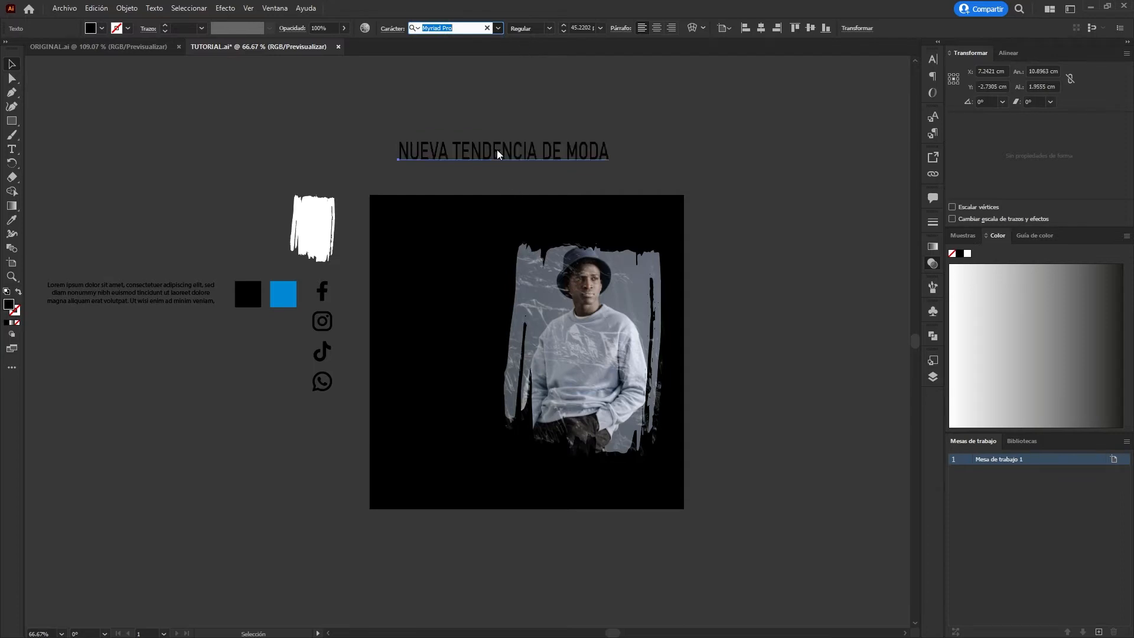
{"action": "key", "text": "Return"}
{"action": "left_click_drag", "start_coordinate": [641, 157], "coordinate": [711, 184]}
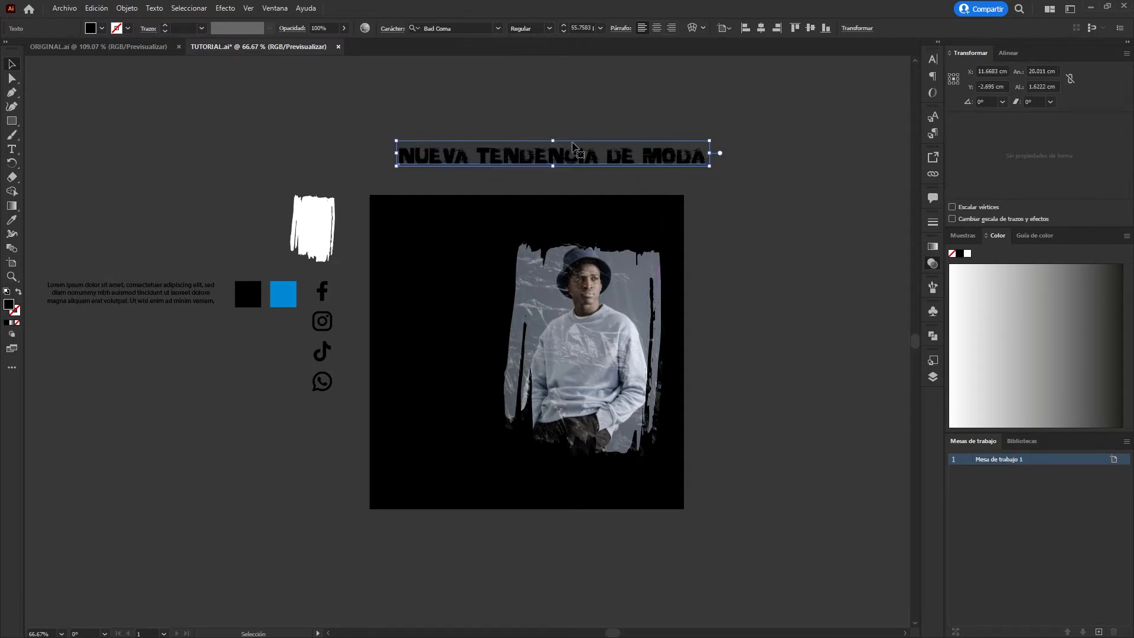
{"action": "left_click_drag", "start_coordinate": [553, 139], "coordinate": [557, 136]}
Rotate the headline 90° beside the artboard's right edge and colour it with the blue sampled from the blue square.
{"action": "left_click_drag", "start_coordinate": [716, 128], "coordinate": [610, 132]}
{"action": "scroll", "coordinate": [611, 132], "scroll_direction": "right", "scroll_amount": 3}
{"action": "left_click_drag", "start_coordinate": [476, 155], "coordinate": [628, 309]}
{"action": "key", "text": "i"}
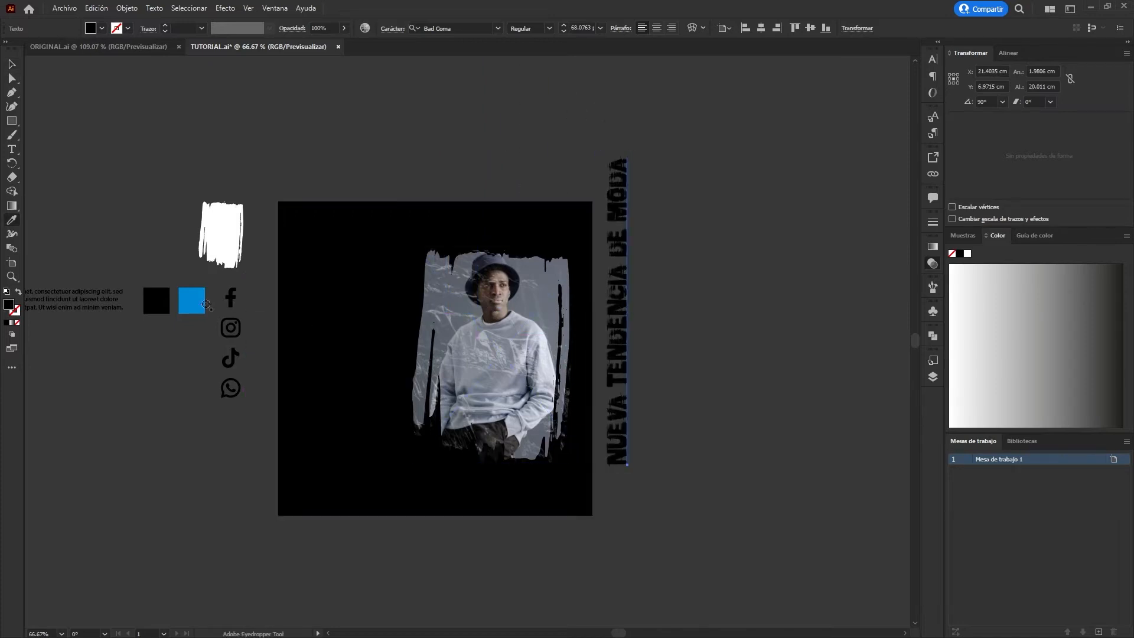
{"action": "left_click", "coordinate": [196, 300]}
{"action": "left_click", "coordinate": [10, 68]}
Duplicate the vertical headline three times to the right at about 1.74 cm spacing and colour the copies white.
{"action": "left_click_drag", "start_coordinate": [615, 348], "coordinate": [644, 348]}
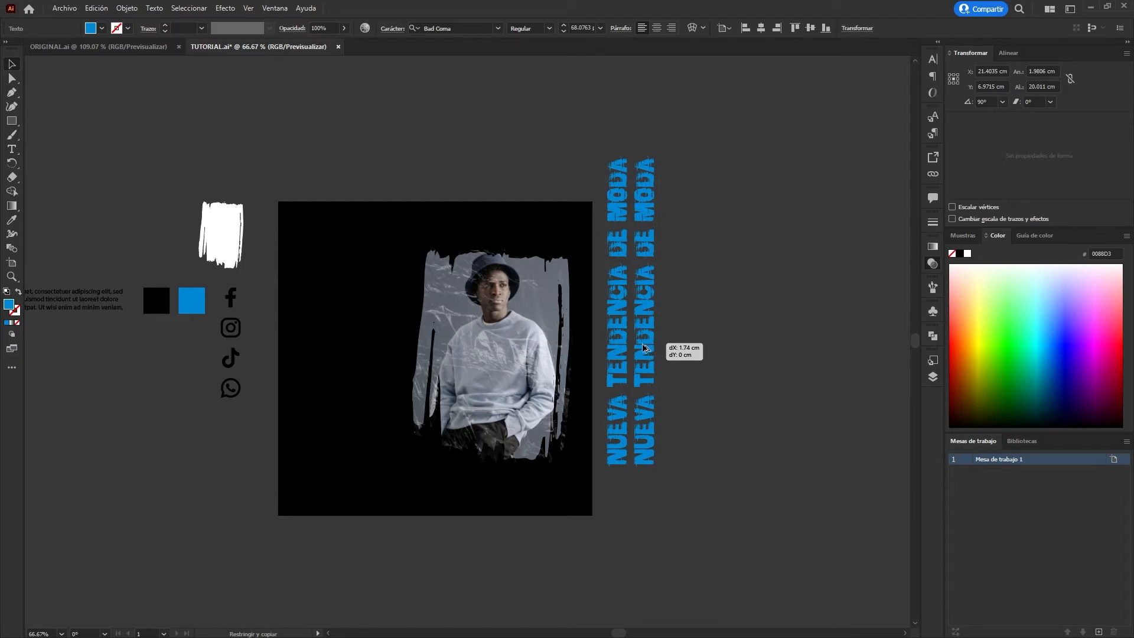
{"action": "key", "text": "ctrl+d"}
{"action": "key", "text": "ctrl+d"}
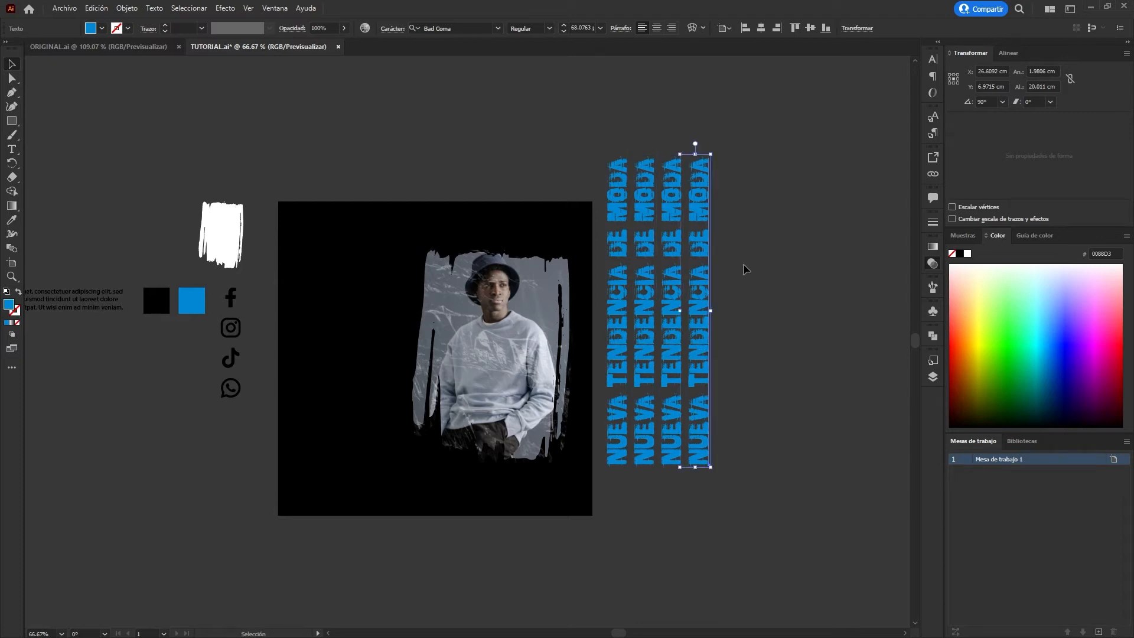
{"action": "left_click_drag", "start_coordinate": [652, 497], "coordinate": [646, 500]}
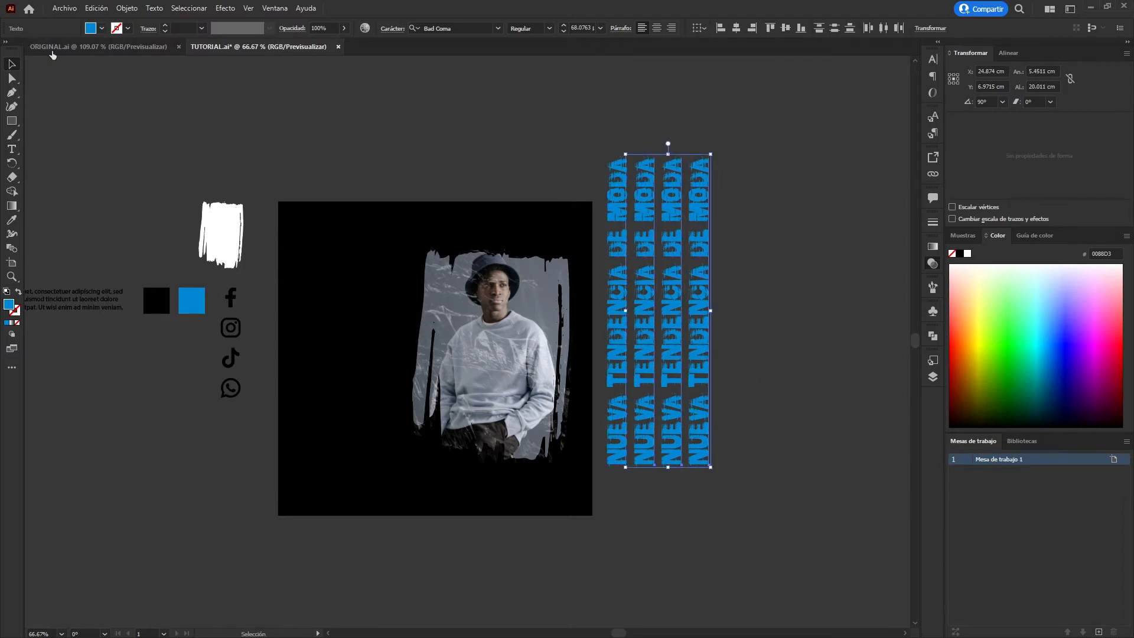
{"action": "left_click", "coordinate": [434, 150]}
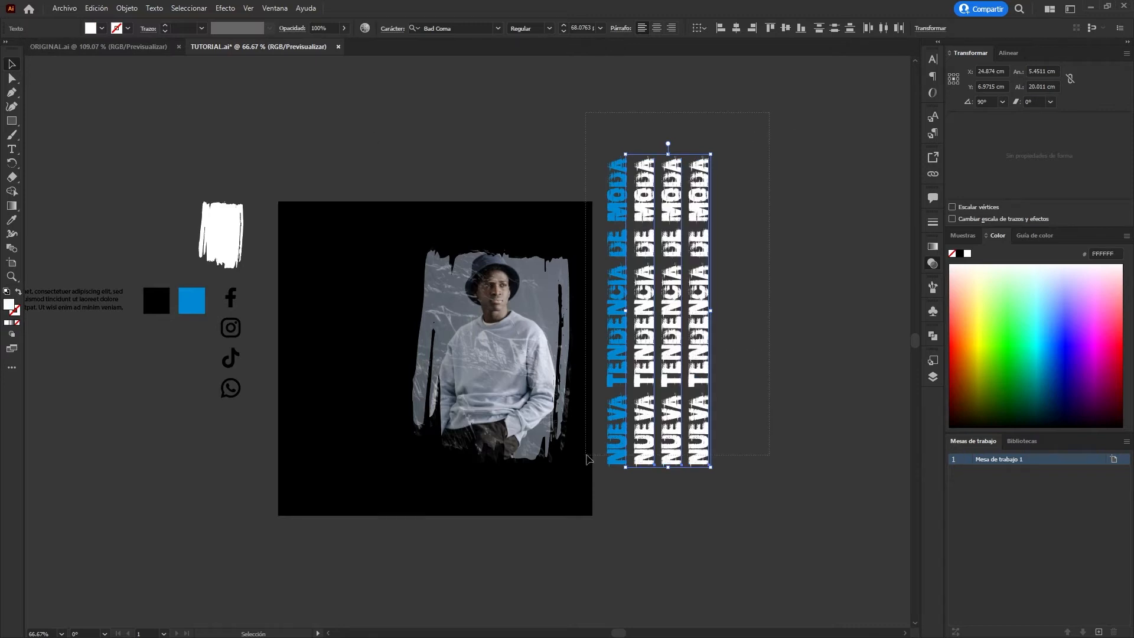
Shrink the four vertical headlines to about 3.9 × 10.8 cm and place them over the photo's left edge.
{"action": "left_click", "coordinate": [616, 448], "text": "shift"}
{"action": "left_click_drag", "start_coordinate": [710, 467], "coordinate": [673, 383]}
{"action": "left_click_drag", "start_coordinate": [633, 278], "coordinate": [402, 381]}
{"action": "scroll", "coordinate": [340, 425], "scroll_direction": "up", "scroll_amount": 1}
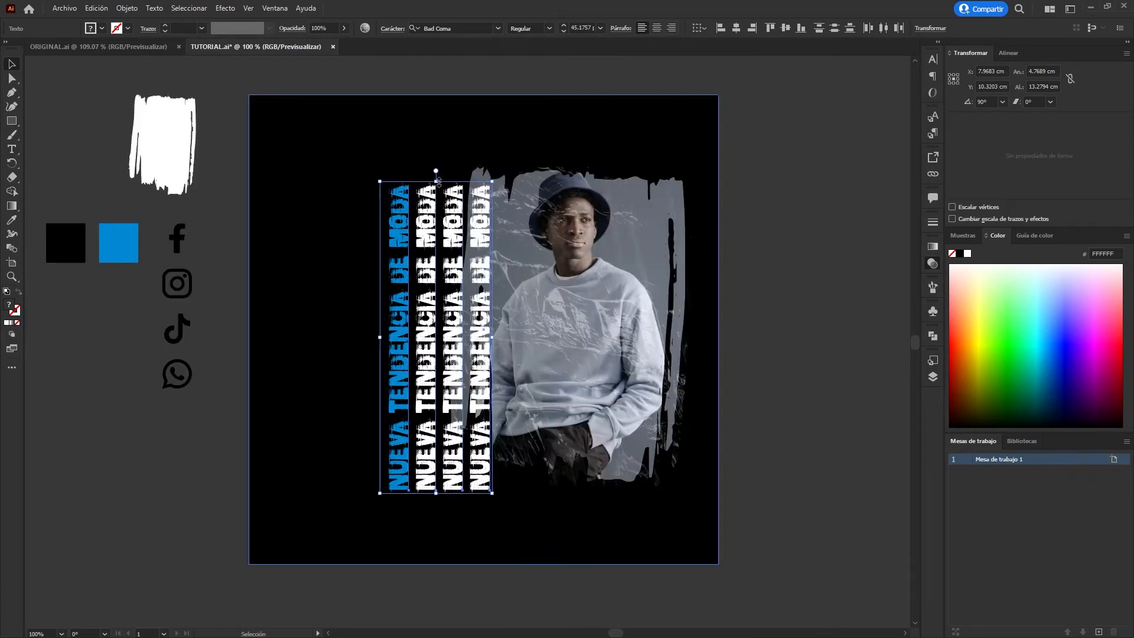
{"action": "left_click_drag", "start_coordinate": [438, 181], "coordinate": [435, 238]}
{"action": "left_click_drag", "start_coordinate": [447, 345], "coordinate": [457, 334]}
{"action": "left_click", "coordinate": [746, 374]}
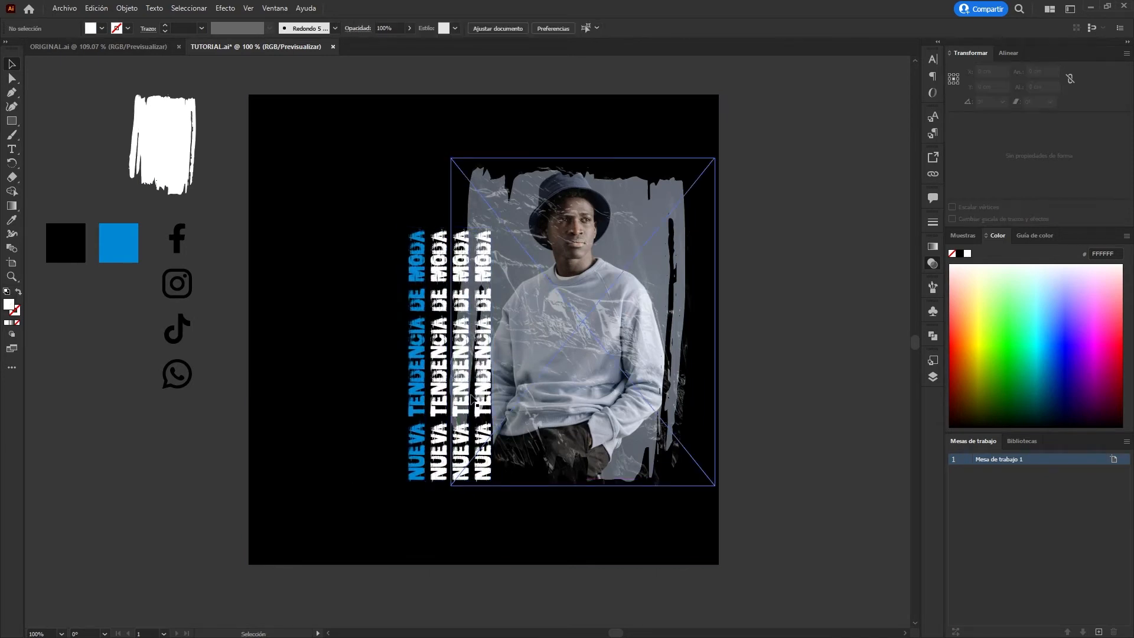
Add the text NUEVA COLECCIÓN beside the artboard's right edge and enlarge it to about 44 pt.
{"action": "key", "text": "ctrl+minus"}
{"action": "key", "text": "t"}
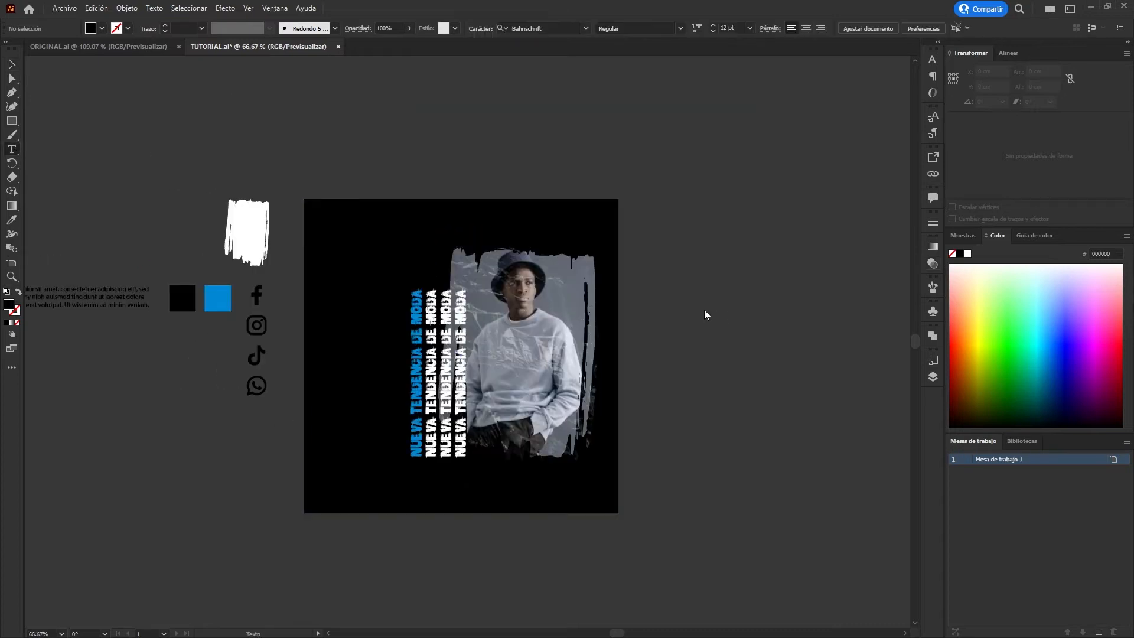
{"action": "left_click", "coordinate": [656, 305]}
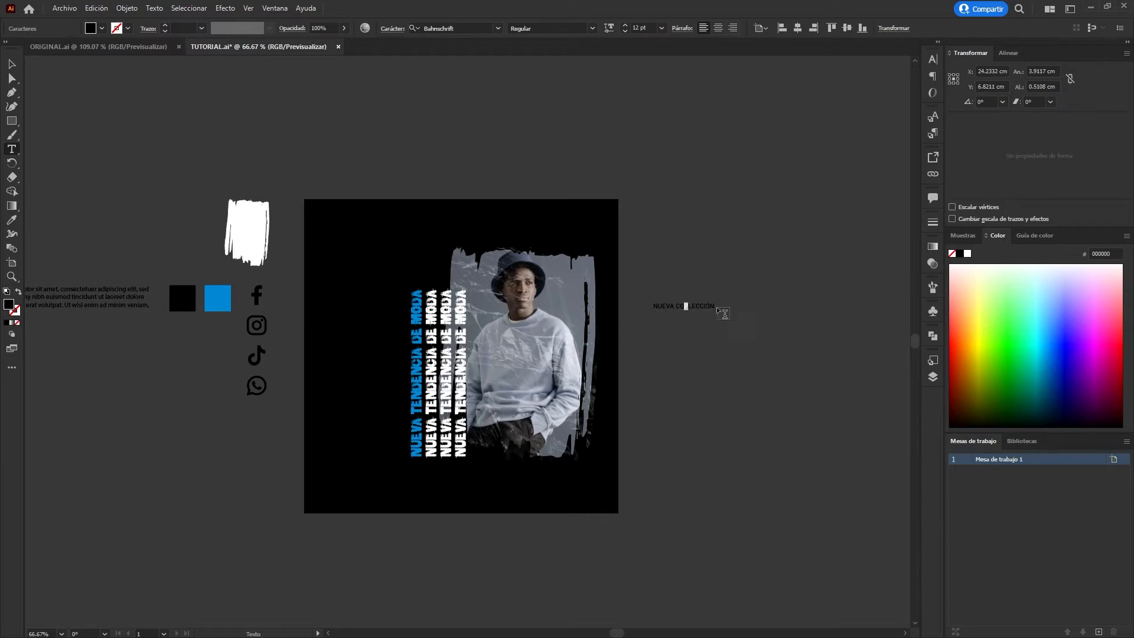
{"action": "key", "text": "Escape"}
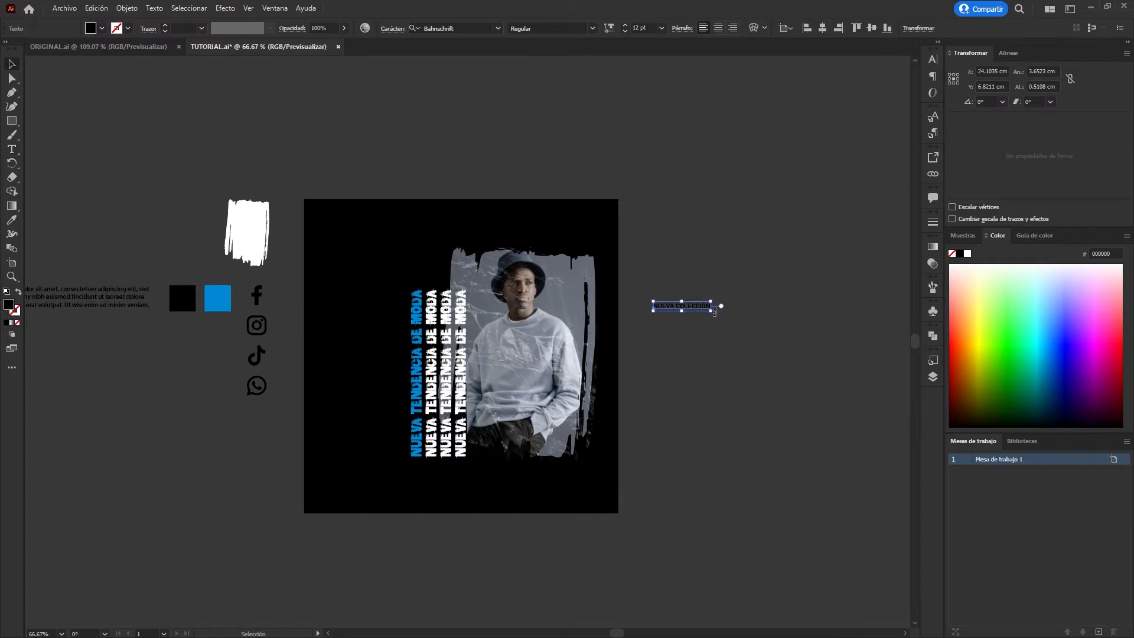
{"action": "left_click_drag", "start_coordinate": [716, 308], "coordinate": [862, 381]}
Duplicate the NUEVA COLECCIÓN text just below itself and change the copy's wording to MODA.
{"action": "left_click_drag", "start_coordinate": [808, 334], "coordinate": [788, 371]}
{"action": "double_click", "coordinate": [776, 372]}
{"action": "key", "text": "ctrl+a"}
{"action": "type", "text": "MODA"}
{"action": "left_click", "coordinate": [13, 64]}
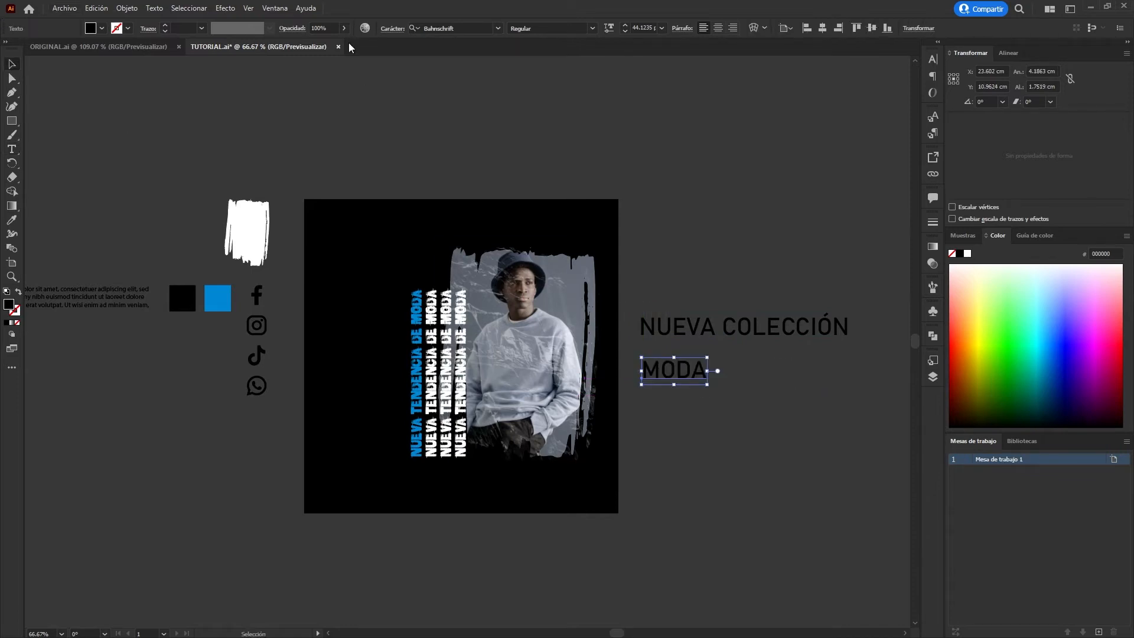
Set the MODA text's font to Bad Coma and enlarge it to about 154 pt, matching the width of NUEVA COLECCIÓN.
{"action": "left_click", "coordinate": [494, 28]}
{"action": "key", "text": "Up"}
{"action": "key", "text": "Return"}
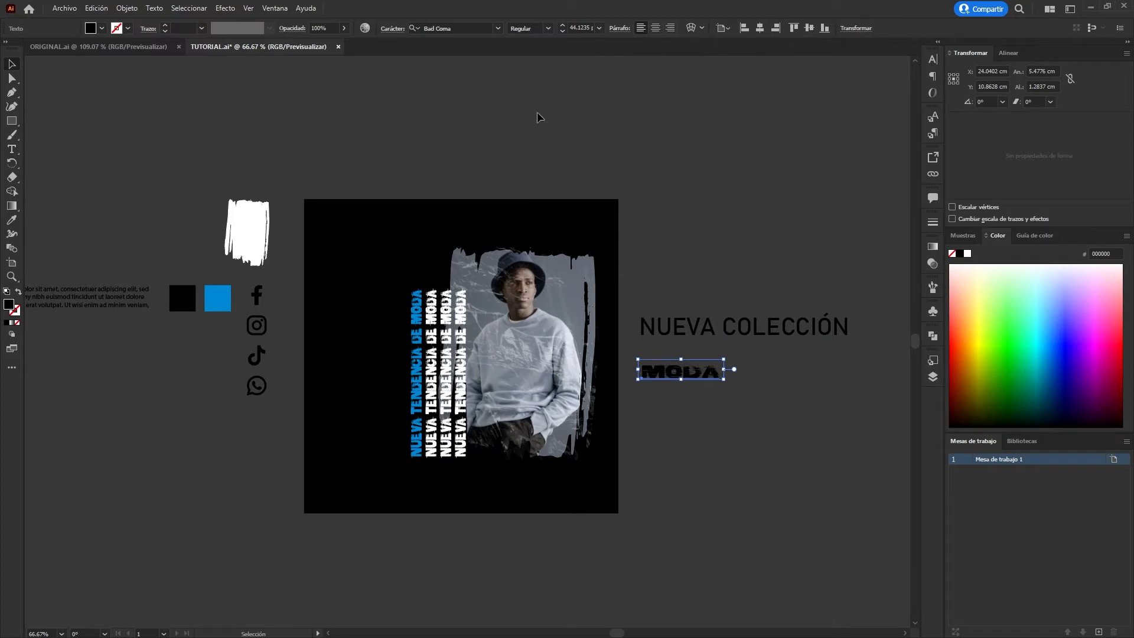
{"action": "left_click_drag", "start_coordinate": [724, 380], "coordinate": [836, 375]}
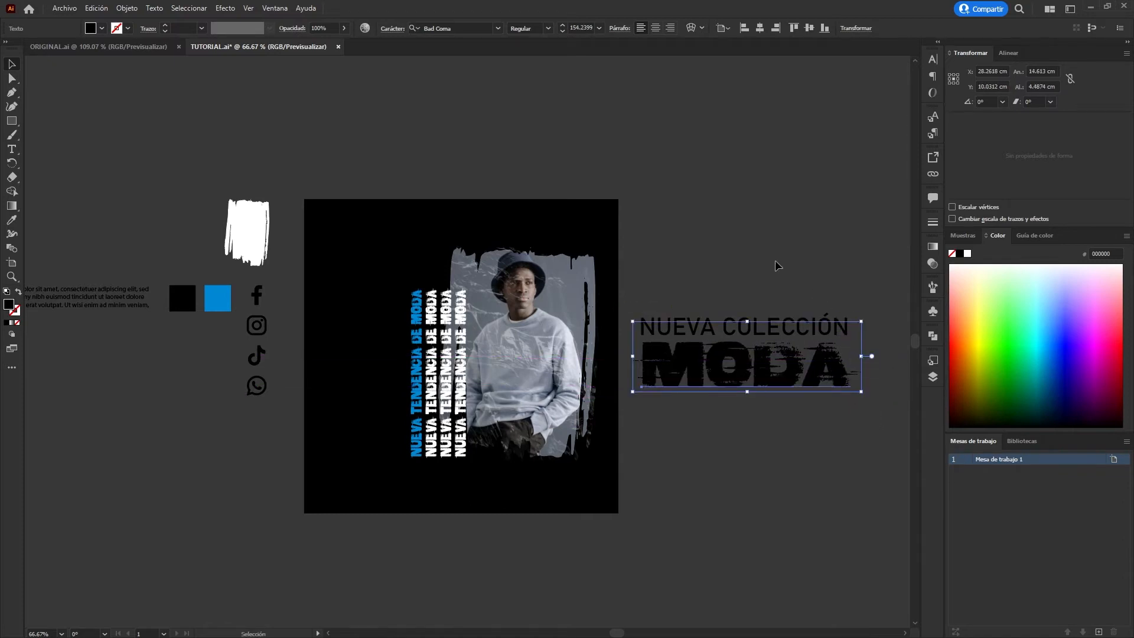
{"action": "left_click", "coordinate": [753, 253]}
Add the line 30% DESCUENTO below MODA from a copy of NUEVA COLECCIÓN, enlarged to about 49 pt.
{"action": "left_click_drag", "start_coordinate": [800, 329], "coordinate": [800, 398]}
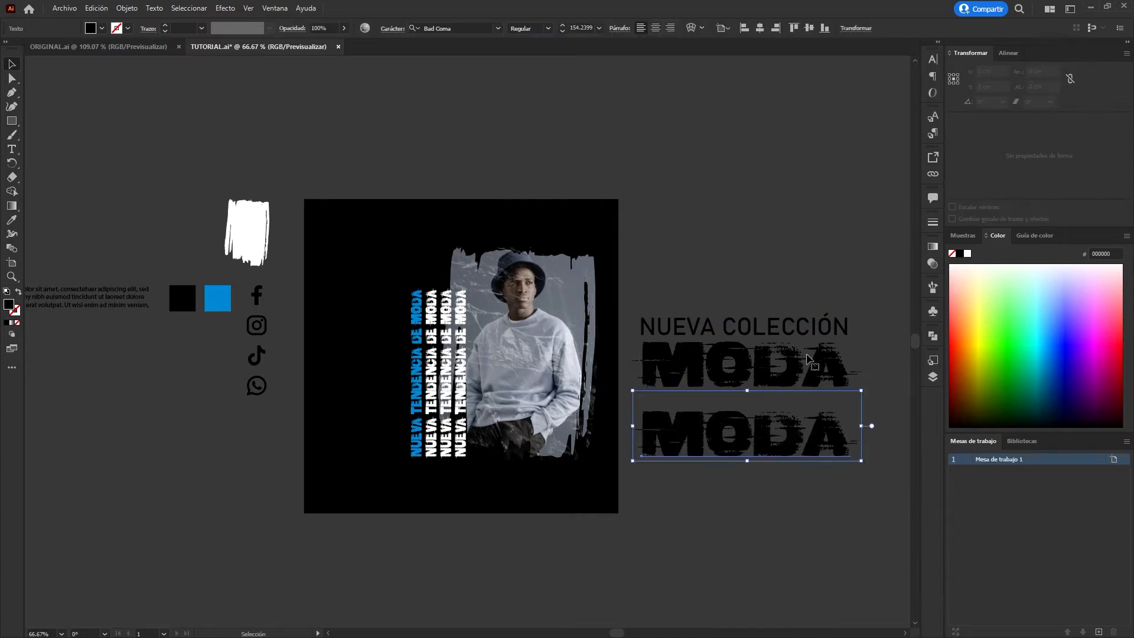
{"action": "key", "text": "ctrl+z"}
{"action": "left_click_drag", "start_coordinate": [818, 325], "coordinate": [816, 417]}
{"action": "triple_click", "coordinate": [814, 411]}
{"action": "type", "text": "30% DESCUENTO"}
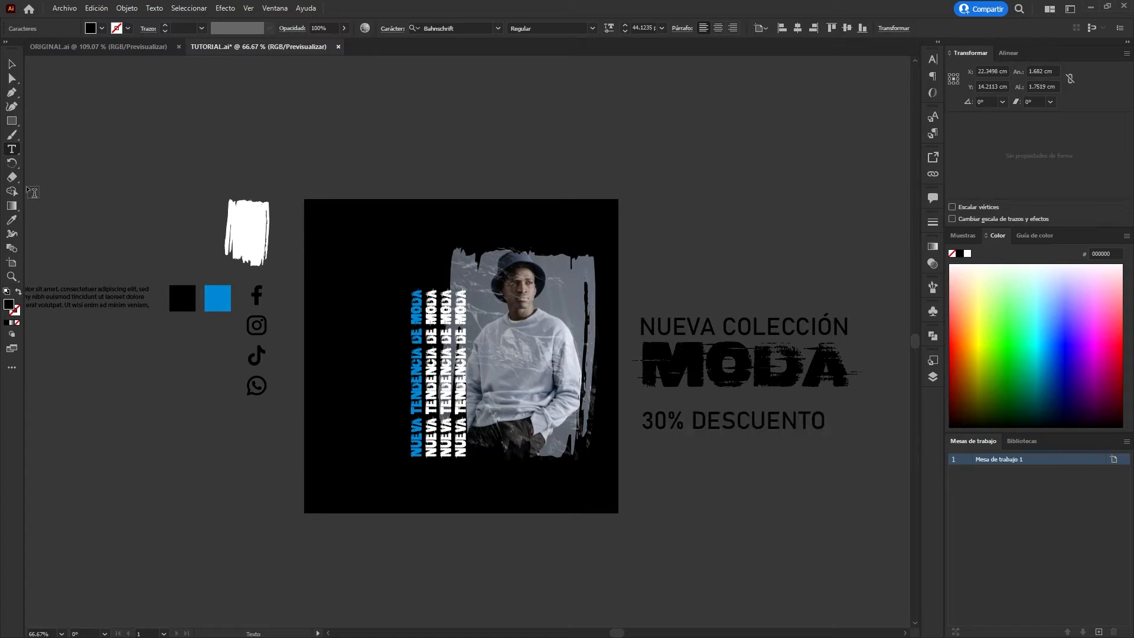
{"action": "left_click", "coordinate": [12, 64]}
{"action": "left_click_drag", "start_coordinate": [797, 433], "coordinate": [849, 409]}
{"action": "left_click_drag", "start_coordinate": [649, 413], "coordinate": [642, 413]}
{"action": "left_click", "coordinate": [785, 460]}
Colour the MODA text with the blue sampled from the blue square.
{"action": "left_click", "coordinate": [789, 376]}
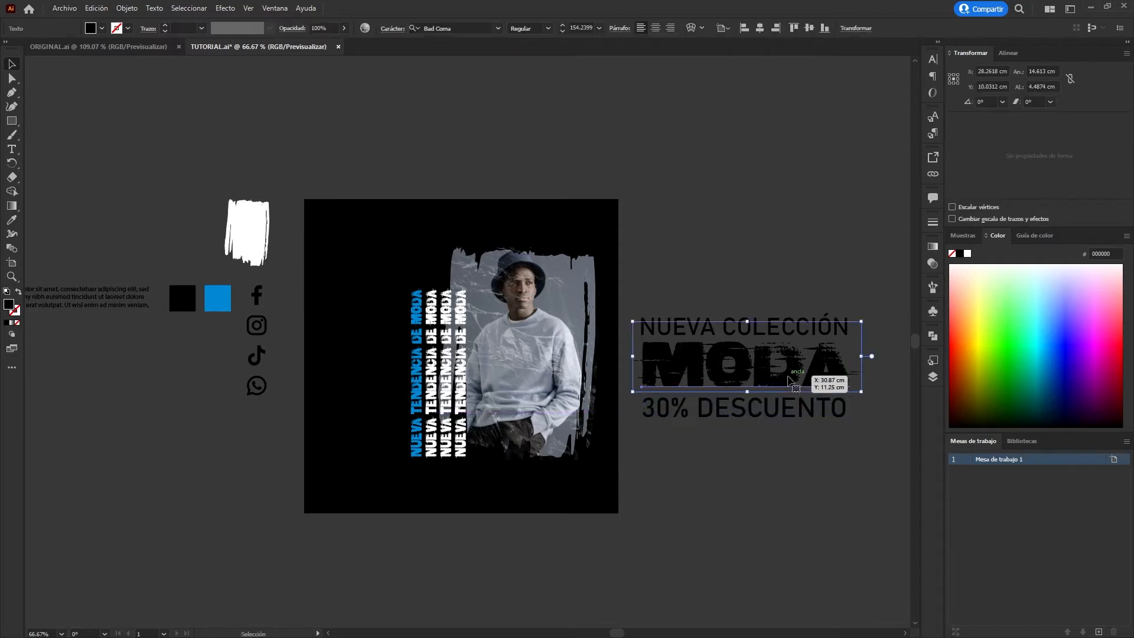
{"action": "key", "text": "i"}
{"action": "left_click", "coordinate": [227, 307]}
{"action": "key", "text": "v"}
Colour NUEVA COLECCIÓN and 30% DESCUENTO white by sampling the white brush shape.
{"action": "left_click", "coordinate": [794, 320]}
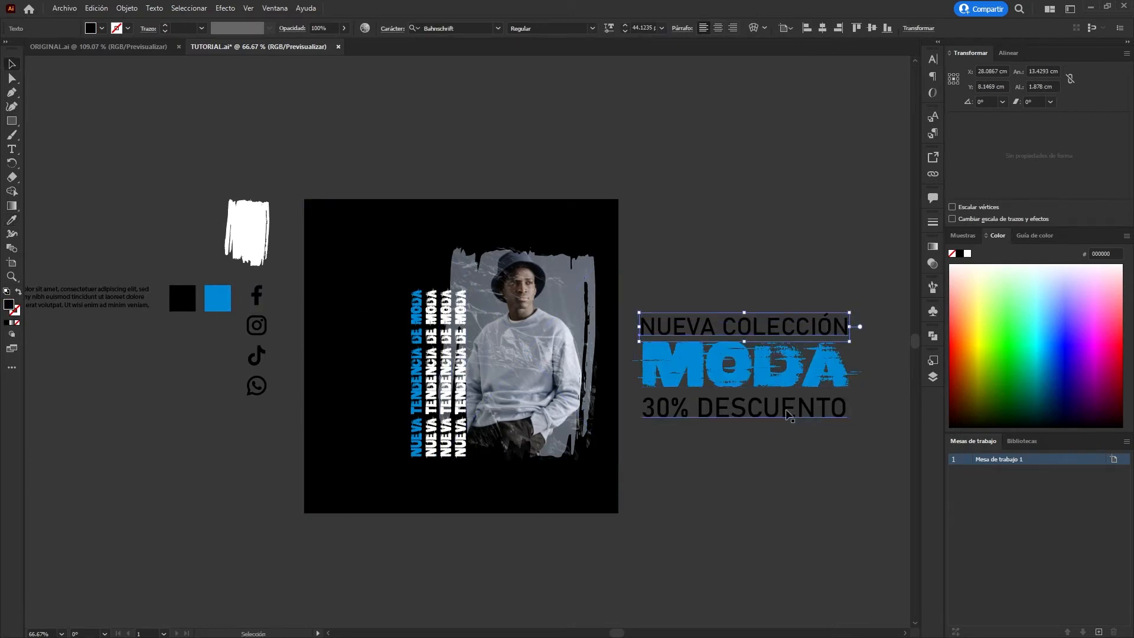
{"action": "left_click", "coordinate": [770, 409], "text": "shift"}
{"action": "key", "text": "i"}
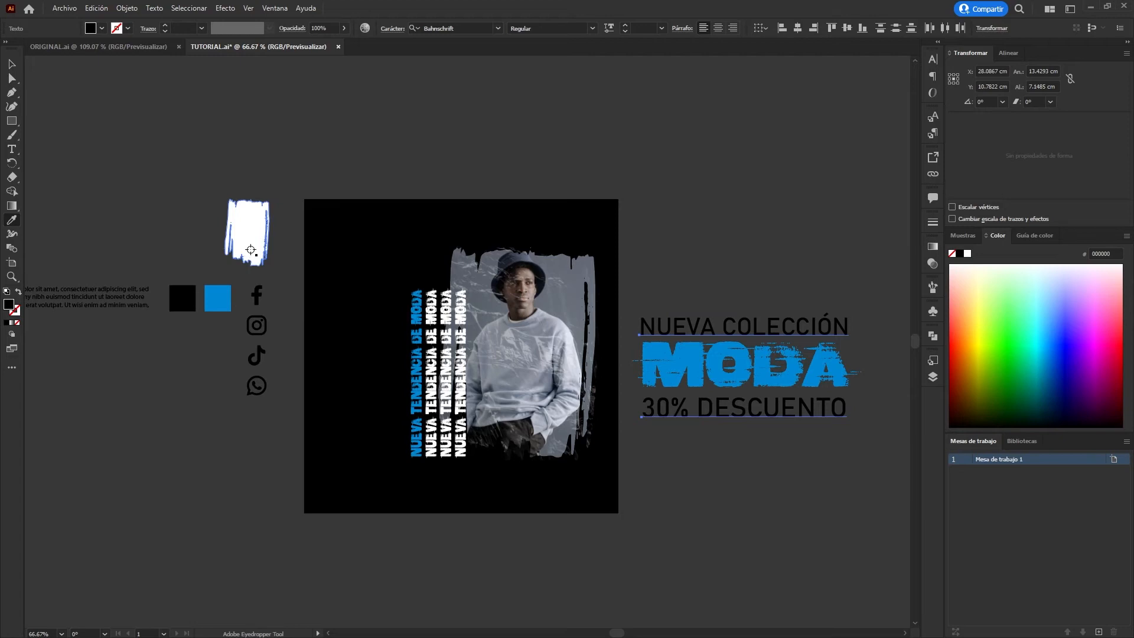
{"action": "left_click", "coordinate": [251, 249]}
{"action": "key", "text": "v"}
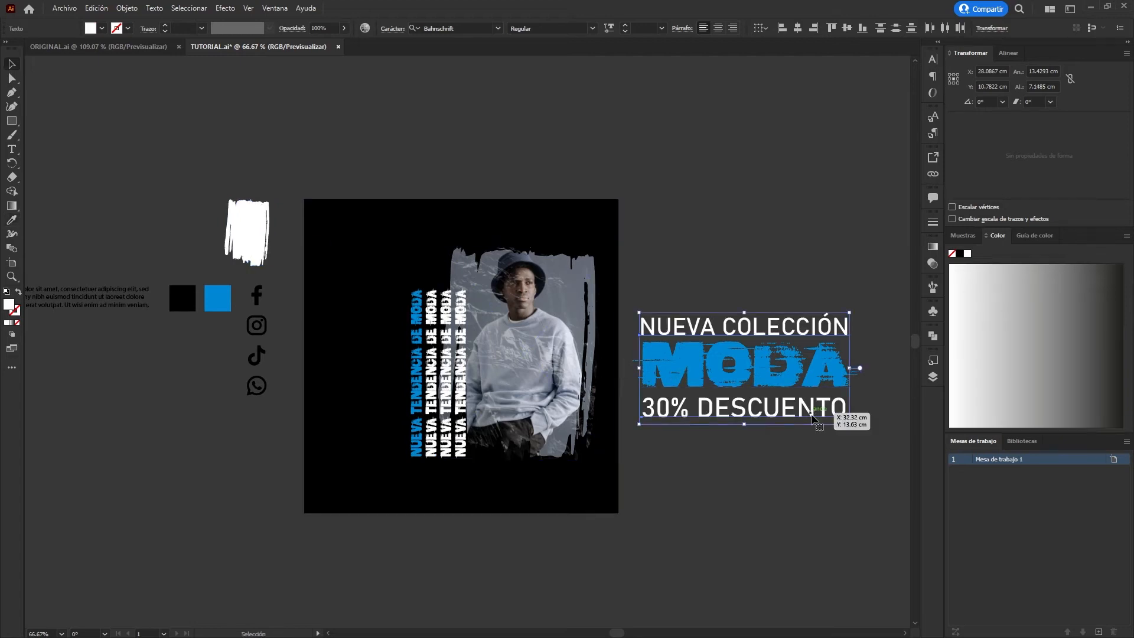
Recolour only the word DESCUENTO with the blue from the blue square.
{"action": "double_click", "coordinate": [812, 414]}
{"action": "left_click_drag", "start_coordinate": [698, 408], "coordinate": [847, 415]}
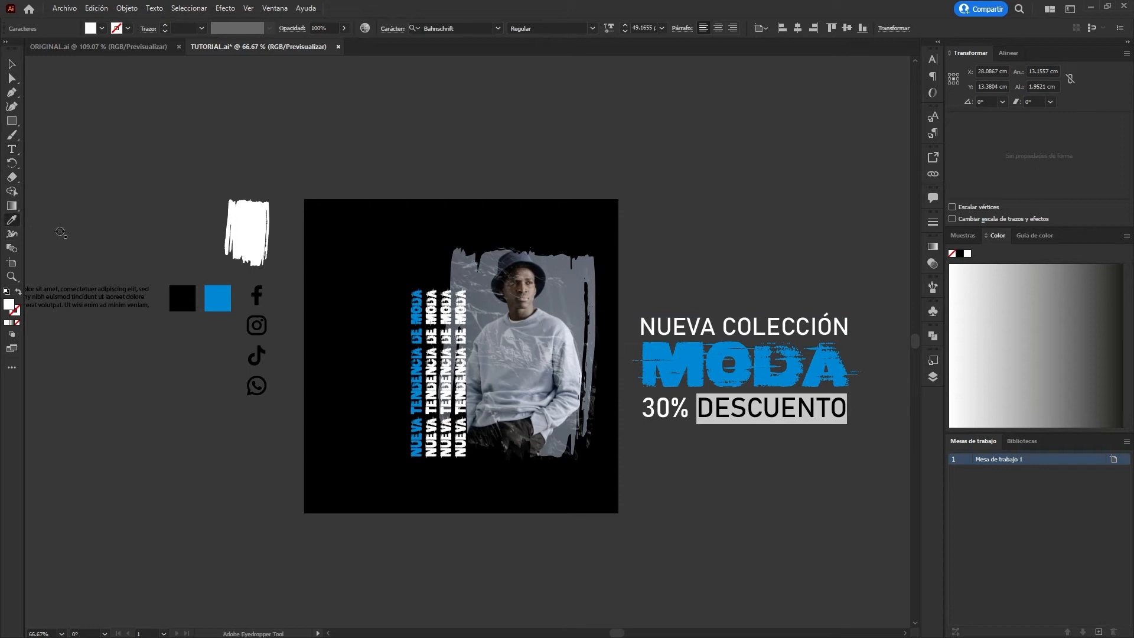
{"action": "left_click", "coordinate": [220, 304]}
{"action": "left_click", "coordinate": [10, 64]}
Place the lorem ipsum paragraph below 30% DESCUENTO, colour it white and widen its text area to the line above.
{"action": "left_click_drag", "start_coordinate": [123, 298], "coordinate": [785, 441]}
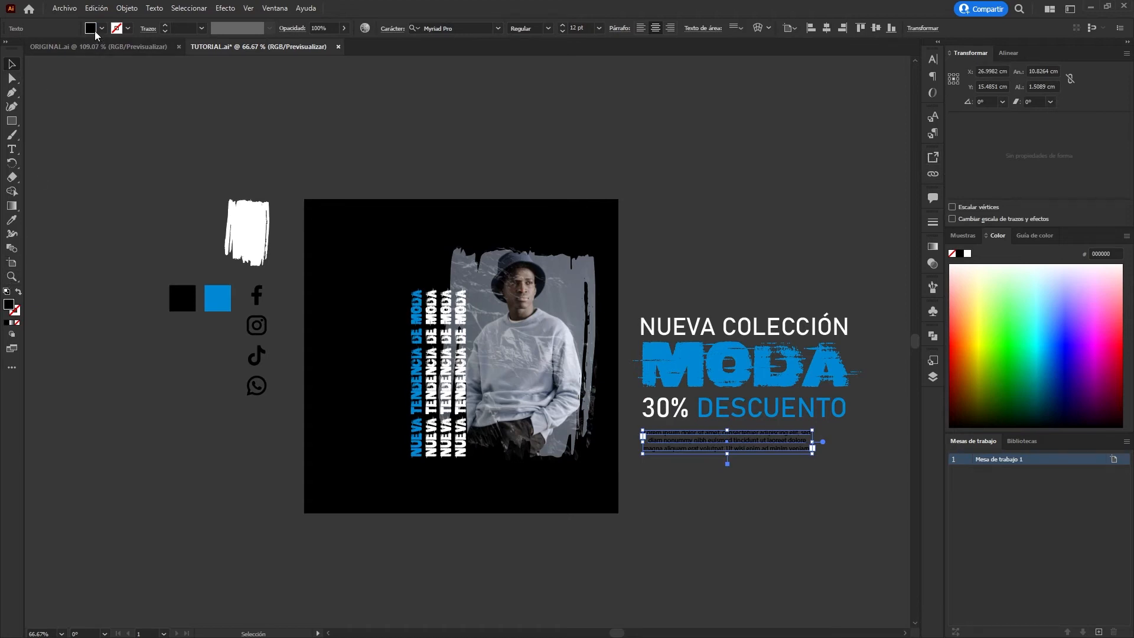
{"action": "left_click", "coordinate": [25, 49]}
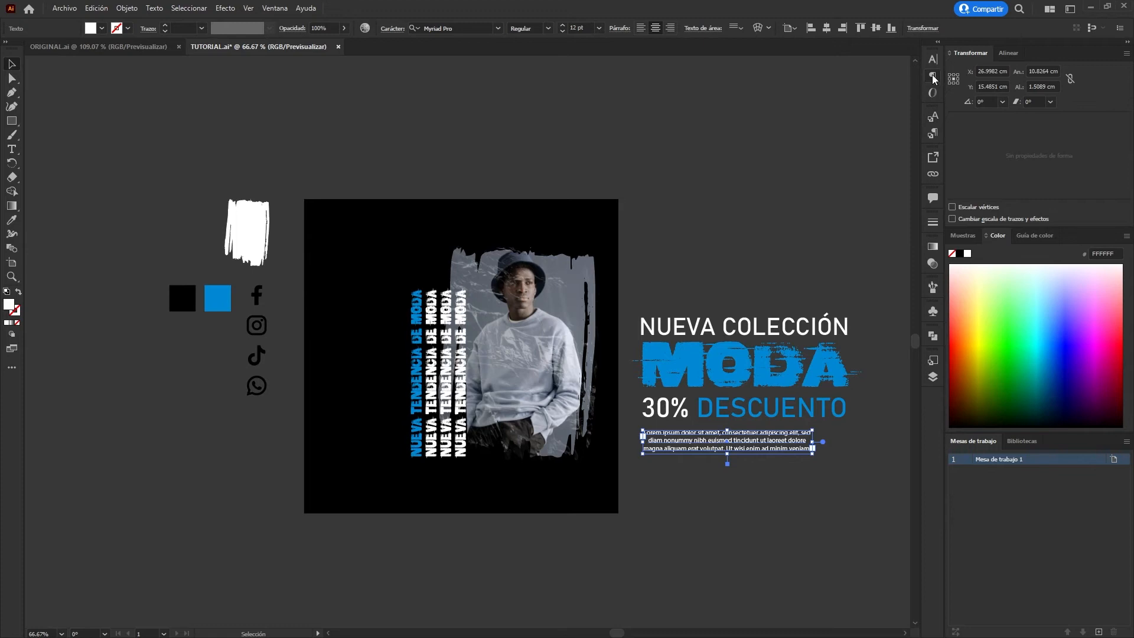
{"action": "left_click_drag", "start_coordinate": [813, 442], "coordinate": [849, 436]}
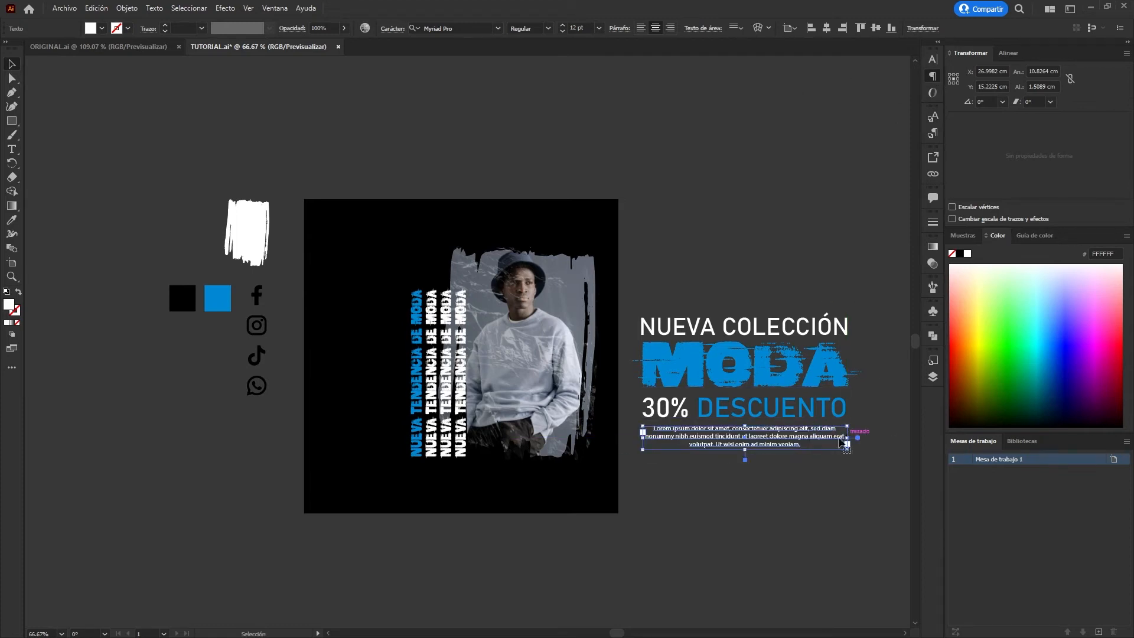
{"action": "left_click", "coordinate": [804, 486]}
Move the whole text block to the artboard's upper-left area and shrink it to about 5.5 × 3.3 cm.
{"action": "left_click_drag", "start_coordinate": [864, 273], "coordinate": [680, 527]}
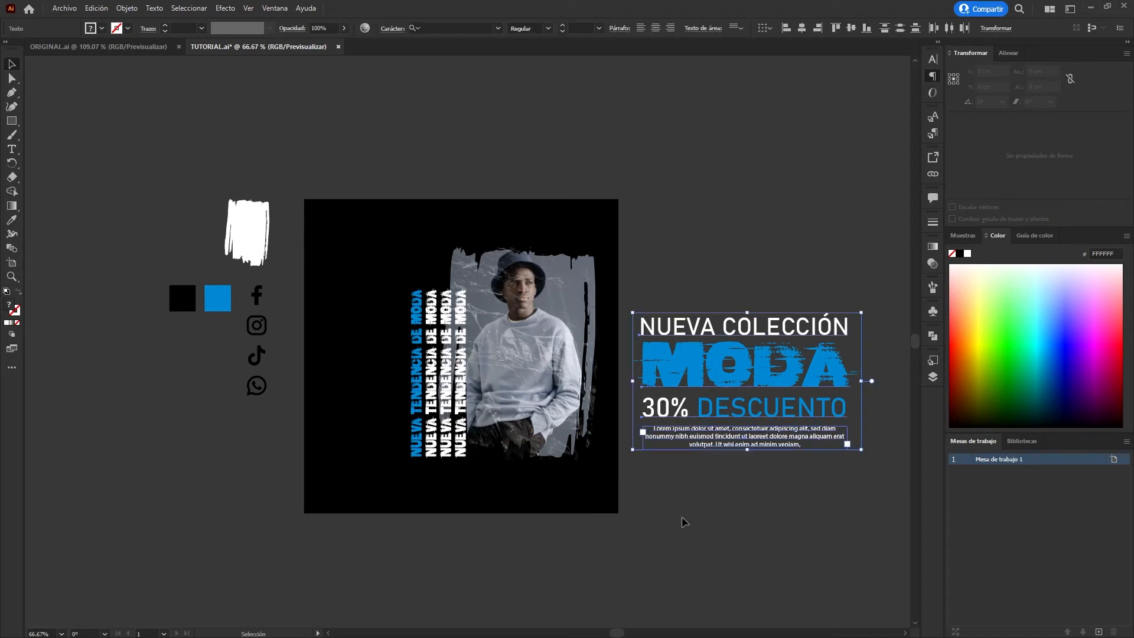
{"action": "left_click_drag", "start_coordinate": [851, 381], "coordinate": [407, 305]}
{"action": "scroll", "coordinate": [279, 321], "scroll_direction": "up", "scroll_amount": 1}
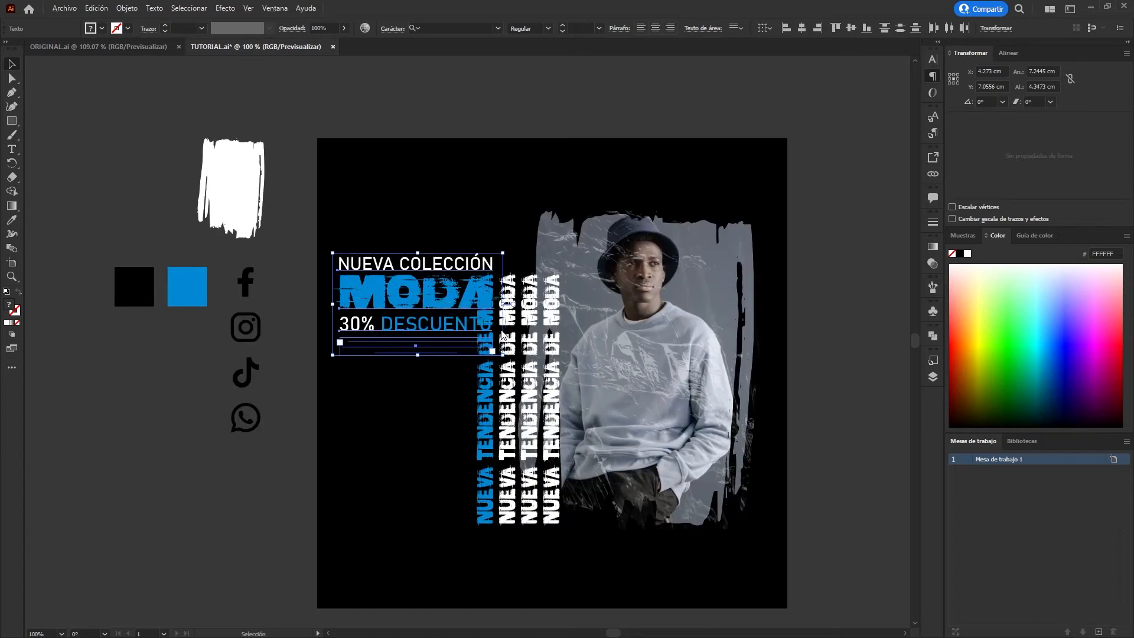
{"action": "left_click_drag", "start_coordinate": [425, 309], "coordinate": [417, 235]}
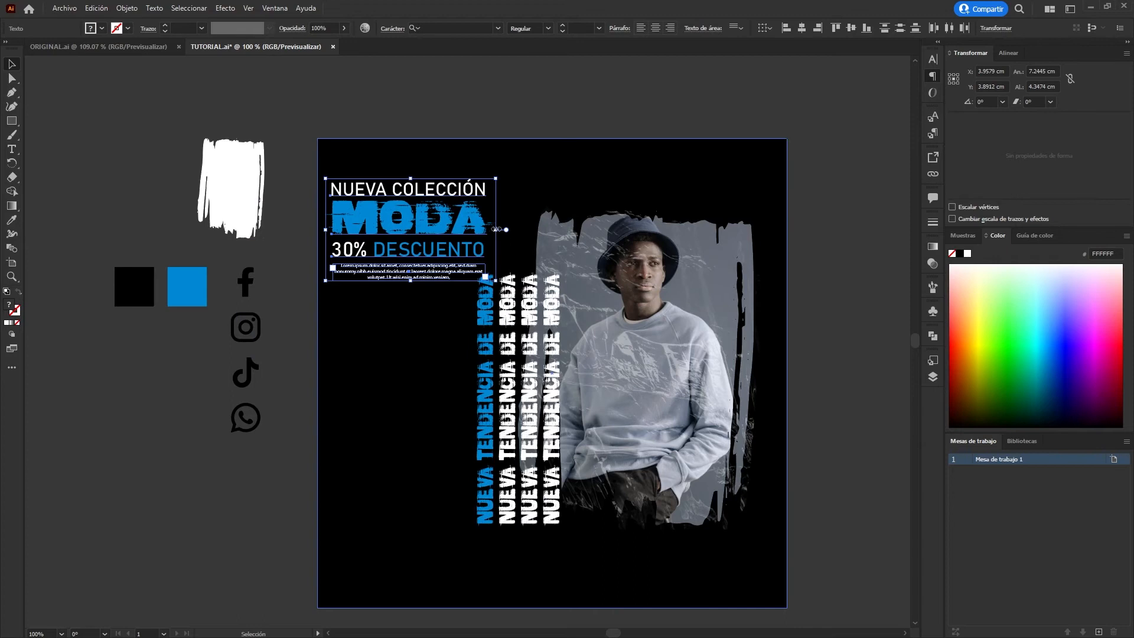
{"action": "left_click_drag", "start_coordinate": [499, 231], "coordinate": [461, 228]}
{"action": "left_click_drag", "start_coordinate": [394, 231], "coordinate": [407, 298]}
{"action": "left_click", "coordinate": [291, 105]}
Separate the Facebook, Instagram and TikTok icons from the WhatsApp icon and colour them with the blue square's blue.
{"action": "left_click_drag", "start_coordinate": [278, 254], "coordinate": [245, 227]}
{"action": "left_click_drag", "start_coordinate": [246, 228], "coordinate": [215, 362]}
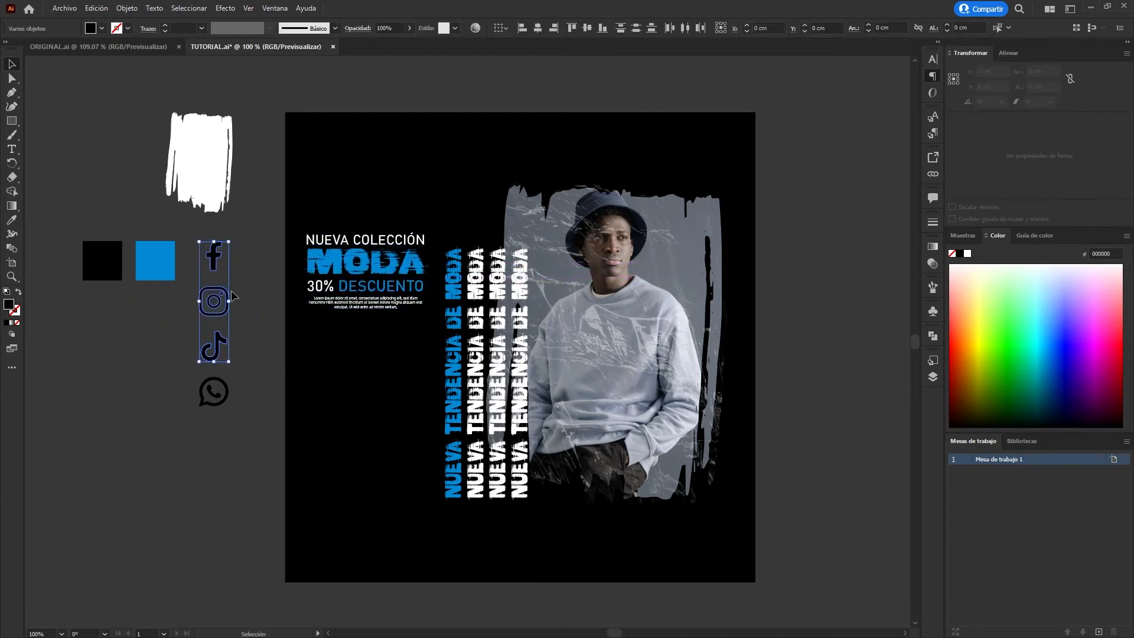
{"action": "left_click_drag", "start_coordinate": [222, 299], "coordinate": [120, 397]}
{"action": "key", "text": "i"}
{"action": "left_click", "coordinate": [154, 261]}
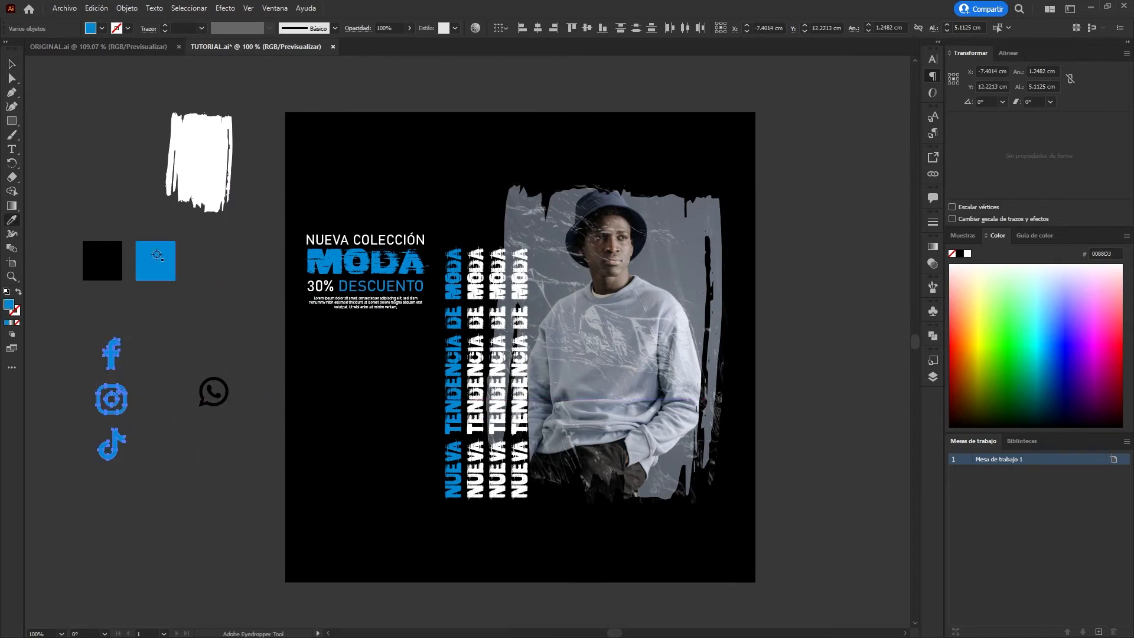
Place the three blue social icons in the artboard's bottom-right corner, scaled down to about 0.5 × 2.2 cm.
{"action": "left_click_drag", "start_coordinate": [114, 371], "coordinate": [785, 495]}
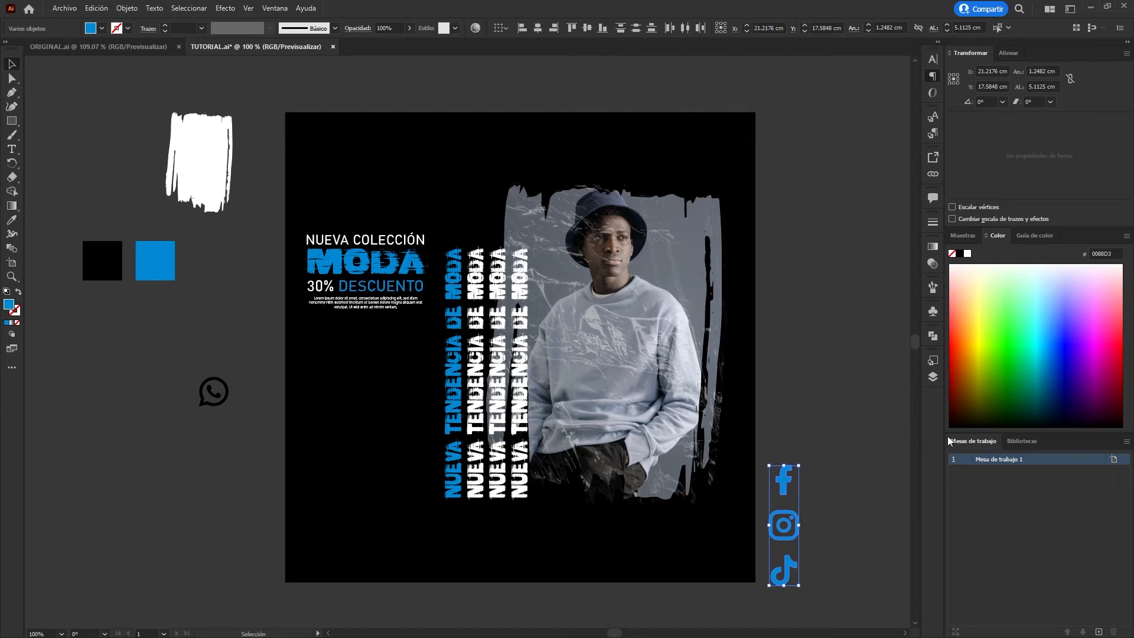
{"action": "scroll", "coordinate": [804, 548], "scroll_direction": "up", "scroll_amount": 3}
{"action": "left_click_drag", "start_coordinate": [795, 310], "coordinate": [747, 452]}
{"action": "left_click_drag", "start_coordinate": [794, 310], "coordinate": [699, 367]}
{"action": "left_click_drag", "start_coordinate": [711, 469], "coordinate": [582, 337]}
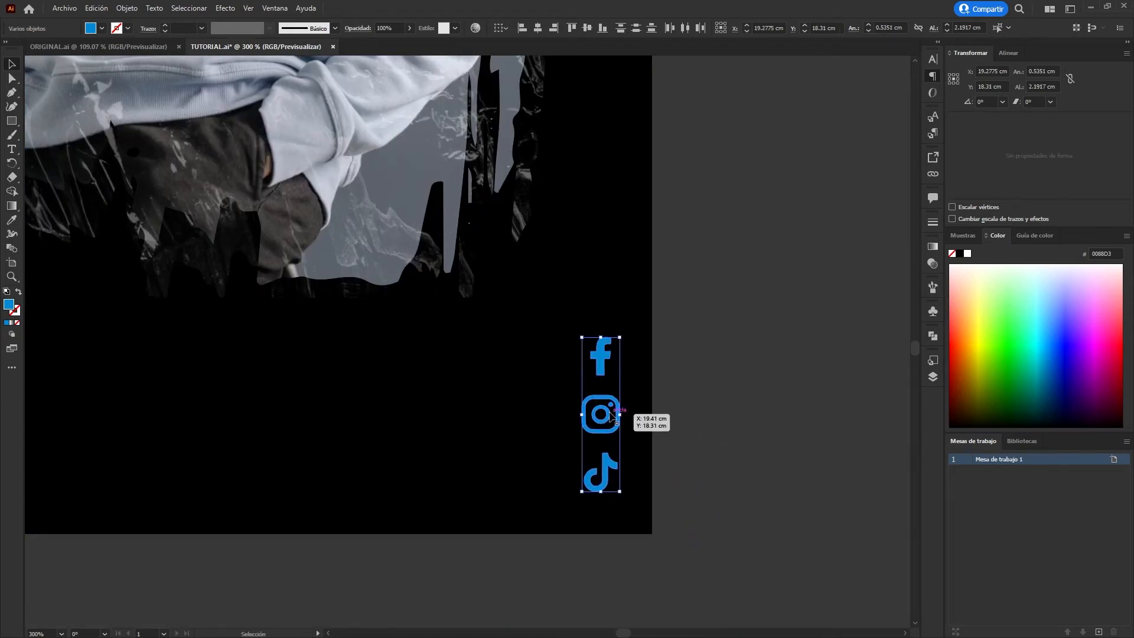
{"action": "key", "text": "Left"}
{"action": "key", "text": "Left"}
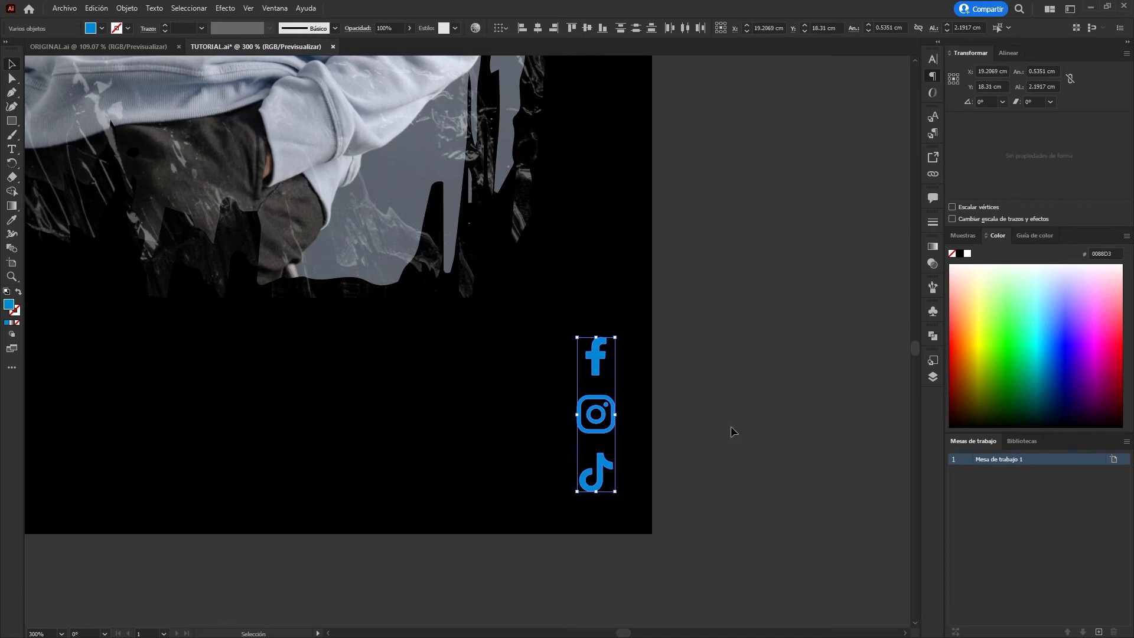
{"action": "left_click", "coordinate": [705, 420]}
{"action": "key", "text": "ctrl+0"}
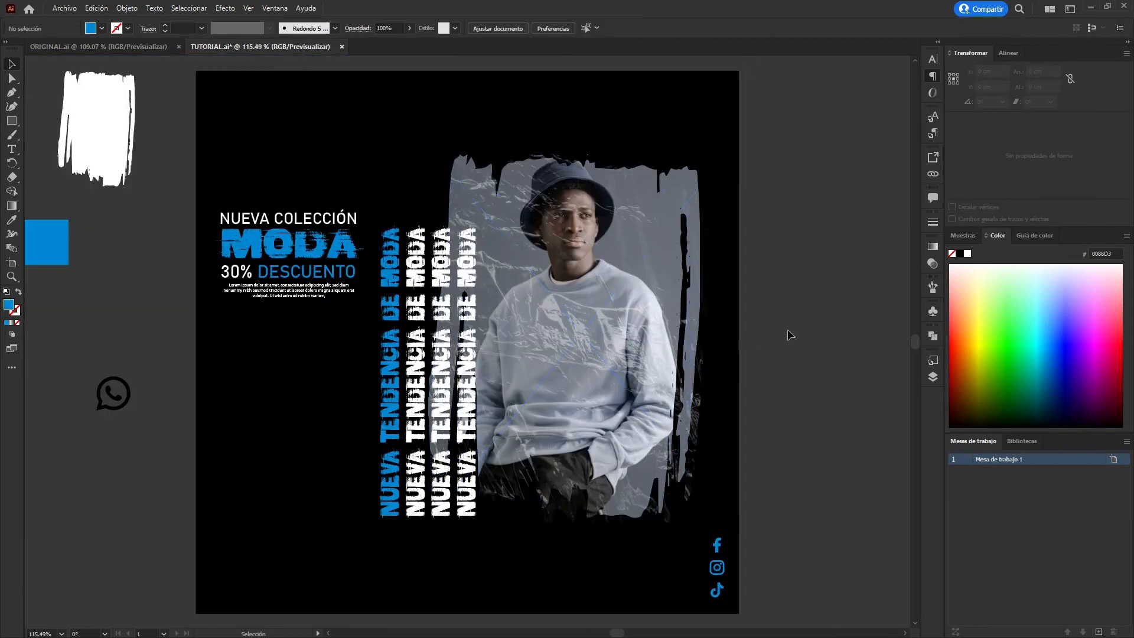
Shift the four vertical headlines slightly right and down, to about X 9.0 cm, Y 11.5 cm.
{"action": "left_click", "coordinate": [389, 484]}
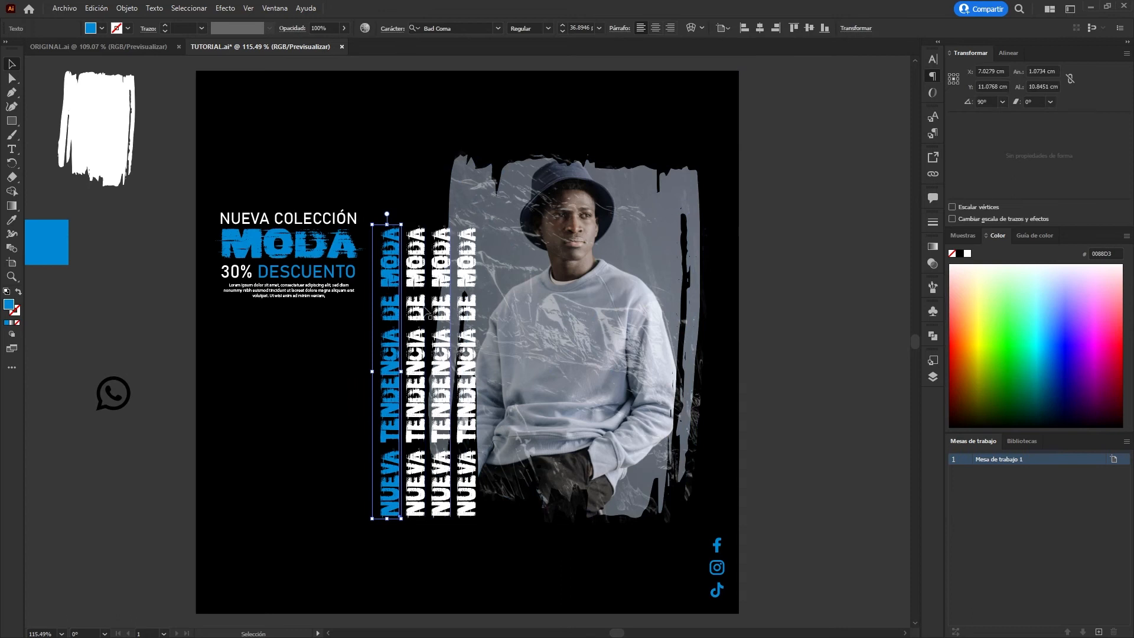
{"action": "left_click", "coordinate": [416, 502], "text": "shift"}
{"action": "left_click_drag", "start_coordinate": [482, 491], "coordinate": [493, 499]}
{"action": "key", "text": "Down"}
{"action": "key", "text": "Down"}
{"action": "key", "text": "Down"}
{"action": "key", "text": "Down"}
{"action": "key", "text": "Down"}
{"action": "key", "text": "Down"}
{"action": "key", "text": "Down"}
{"action": "key", "text": "Down"}
{"action": "key", "text": "Down"}
{"action": "key", "text": "Right"}
{"action": "key", "text": "Right"}
{"action": "key", "text": "Right"}
{"action": "key", "text": "Right"}
{"action": "key", "text": "Right"}
{"action": "key", "text": "Down"}
{"action": "key", "text": "Down"}
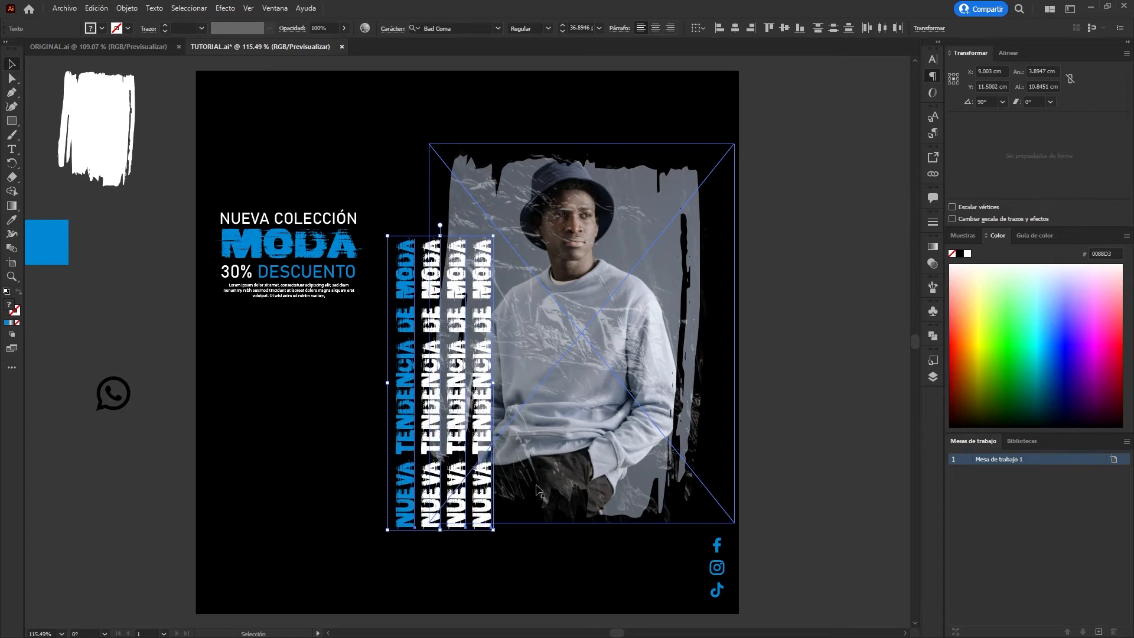
{"action": "key", "text": "Down"}
{"action": "left_click", "coordinate": [739, 460]}
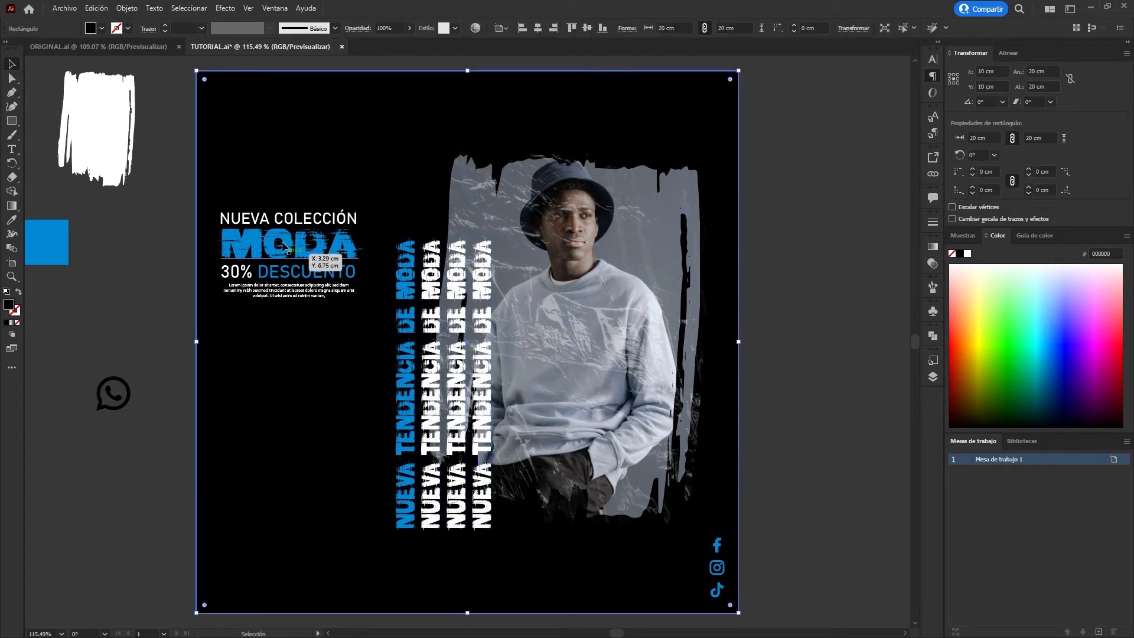
Enlarge the NUEVA COLECCIÓN text block to about 6.2 × 3.7 cm and adjust its position beside the vertical headlines.
{"action": "left_click_drag", "start_coordinate": [301, 334], "coordinate": [302, 336]}
{"action": "left_click", "coordinate": [274, 390], "text": "shift"}
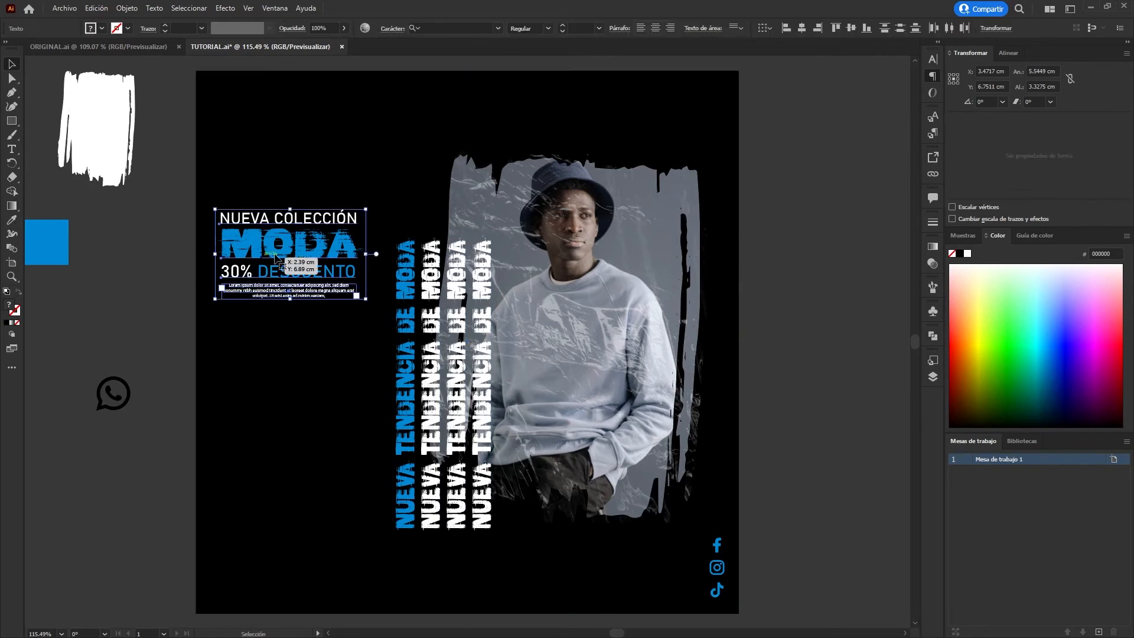
{"action": "left_click_drag", "start_coordinate": [366, 299], "coordinate": [385, 311]}
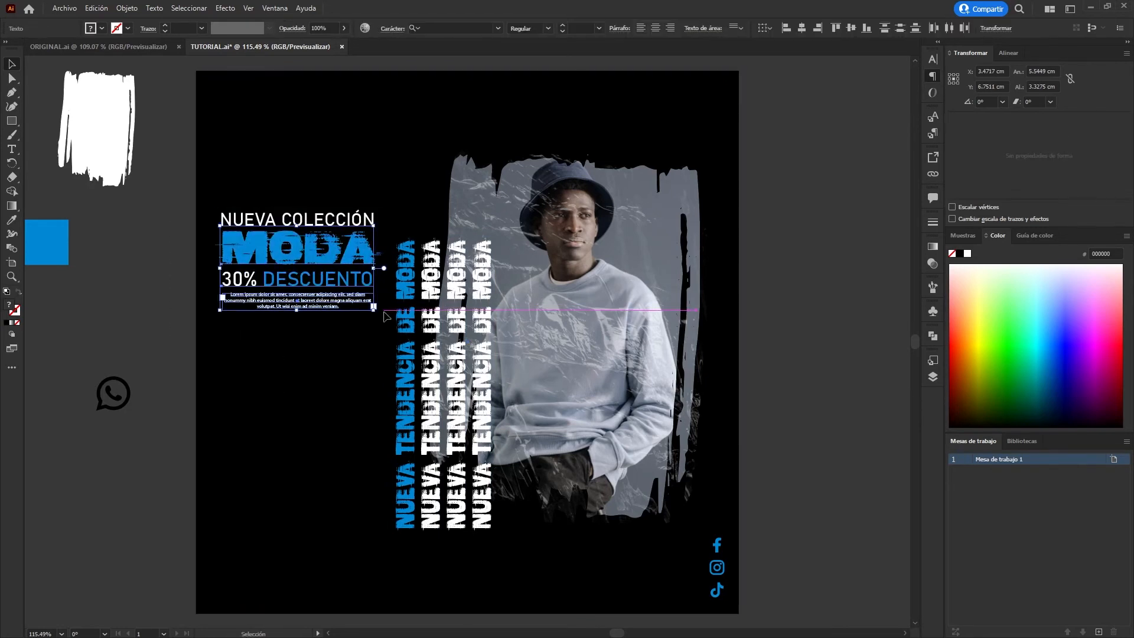
{"action": "left_click_drag", "start_coordinate": [259, 273], "coordinate": [257, 271]}
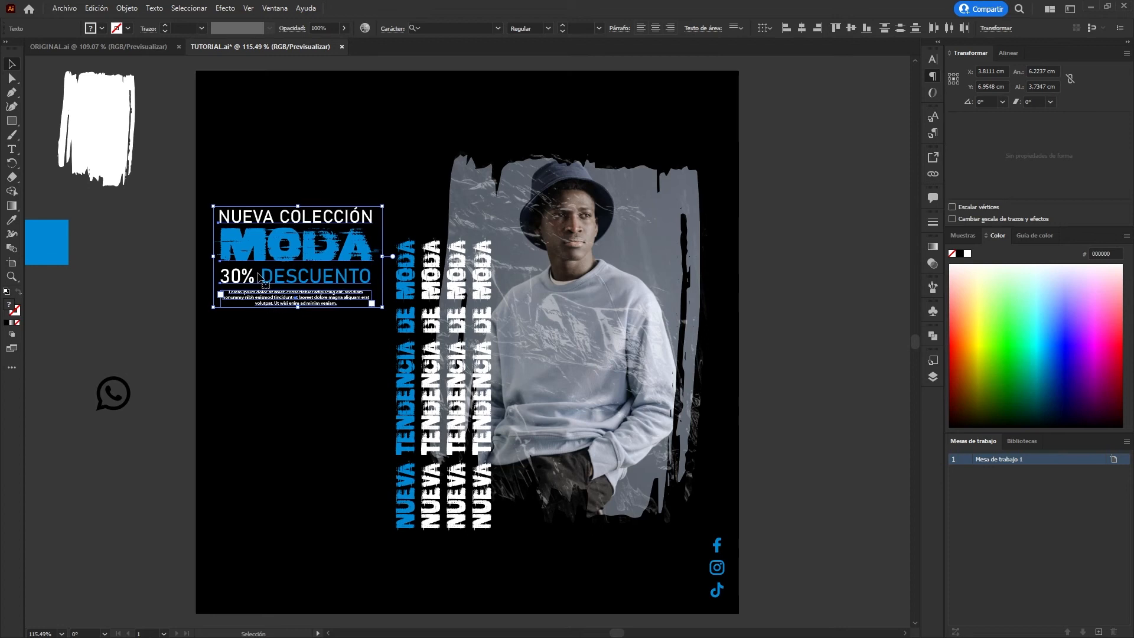
{"action": "left_click", "coordinate": [154, 288]}
Delete the leftover white brush shape outside the artboard.
{"action": "key", "text": "ctrl+1"}
{"action": "left_click_drag", "start_coordinate": [158, 289], "coordinate": [320, 296]}
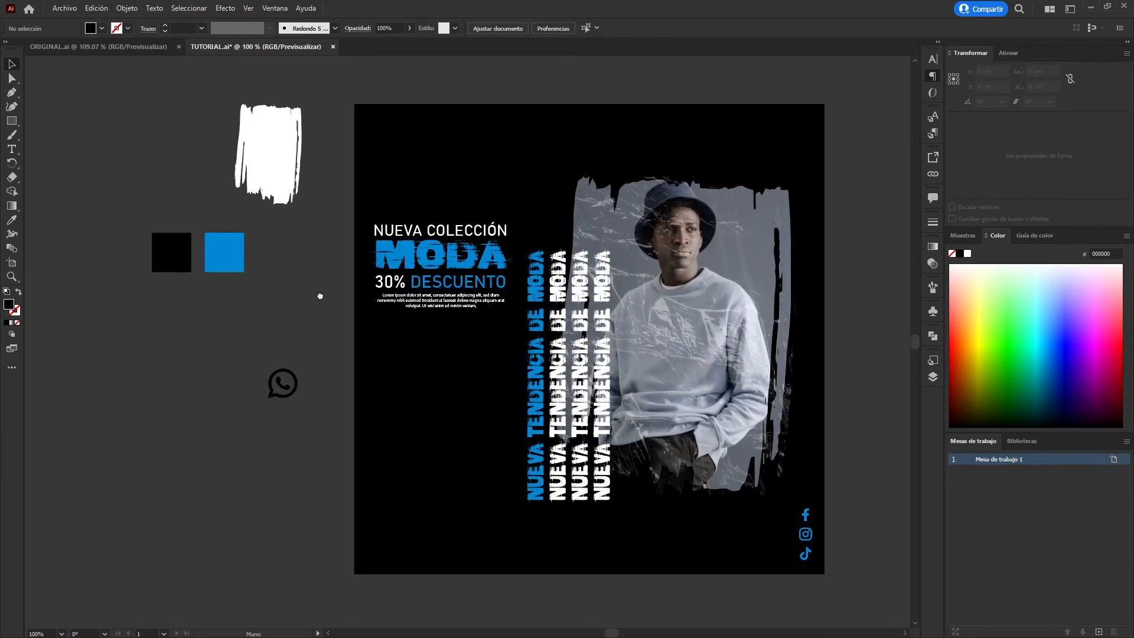
{"action": "left_click", "coordinate": [271, 181]}
{"action": "key", "text": "Delete"}
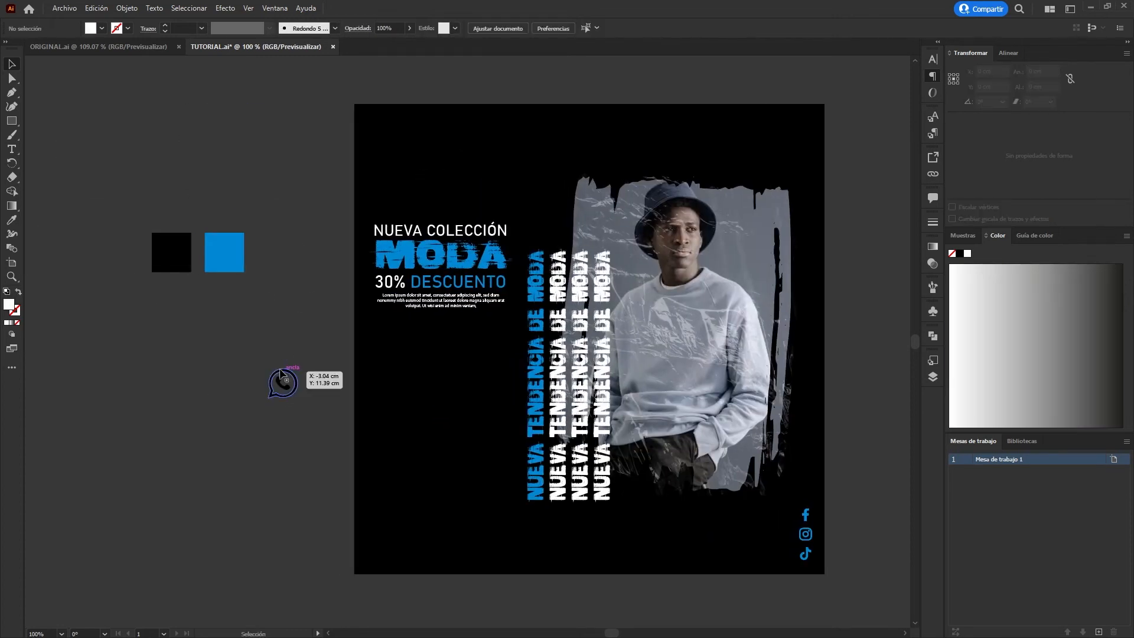
Draw a rounded rectangle about 5.7 × 2.0 cm with 0.6 cm corners outside the artboard and fill it with the swatch square's blue.
{"action": "mouse_move", "coordinate": [77, 333]}
{"action": "left_mouse_down"}
{"action": "mouse_move", "coordinate": [156, 372]}
{"action": "mouse_move", "coordinate": [182, 440]}
{"action": "mouse_move", "coordinate": [208, 377]}
{"action": "mouse_move", "coordinate": [95, 344]}
{"action": "left_mouse_up"}
{"action": "key", "text": "i"}
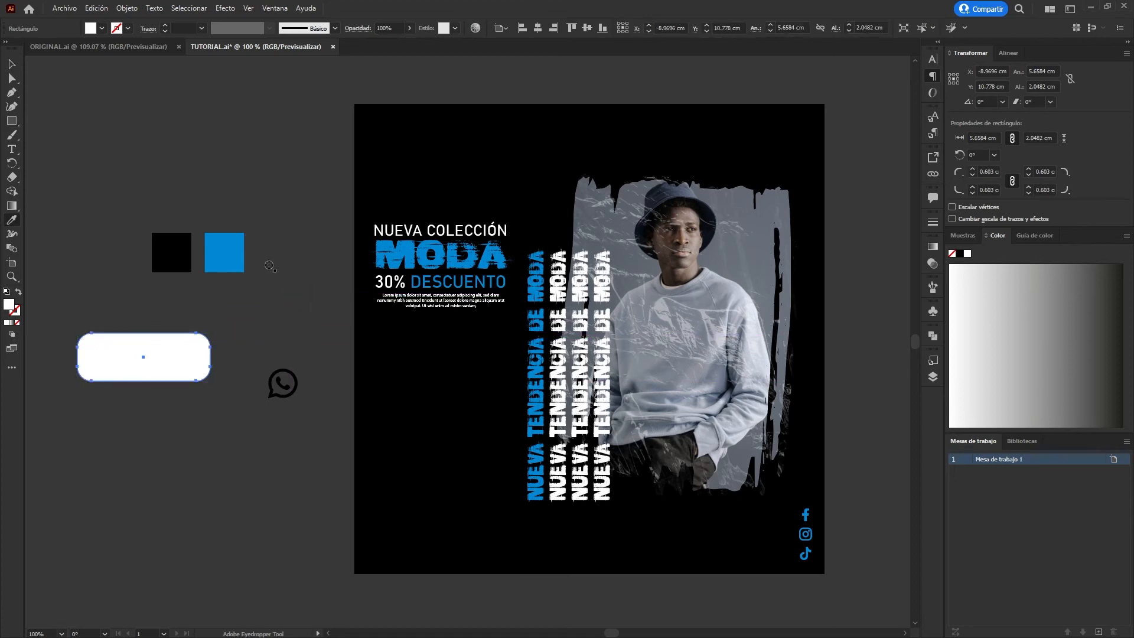
{"action": "left_click", "coordinate": [225, 255]}
{"action": "left_click", "coordinate": [13, 64]}
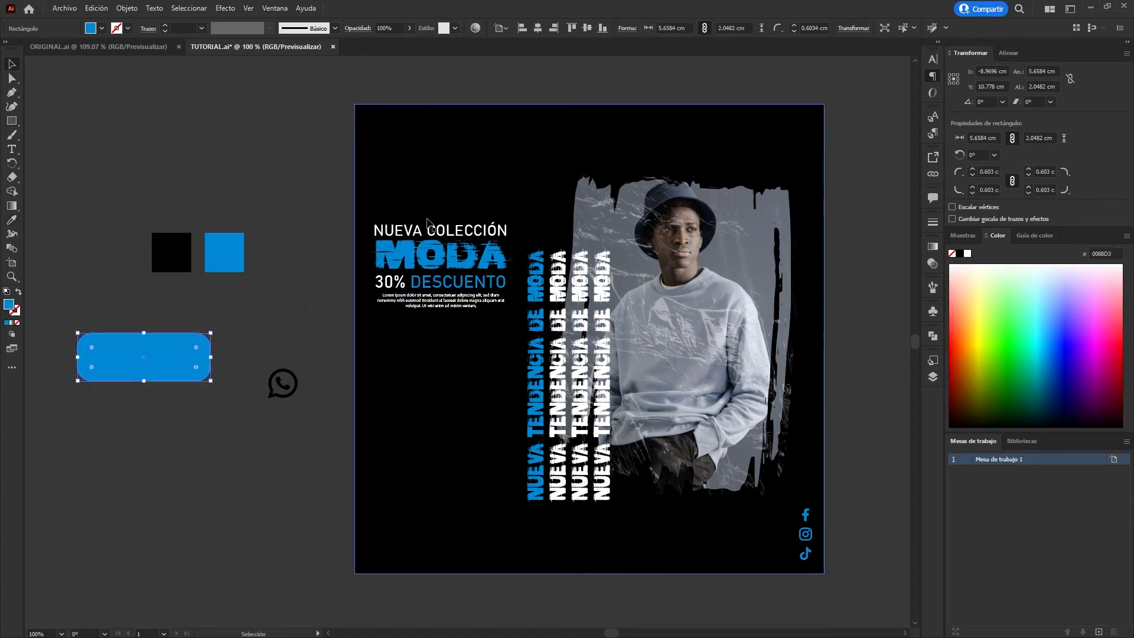
Duplicate the NUEVA COLECCIÓN text below the blue button shape and change the copy to COMPRA YA.
{"action": "left_click", "coordinate": [449, 230]}
{"action": "left_click_drag", "start_coordinate": [449, 231], "coordinate": [164, 417]}
{"action": "key", "text": "t"}
{"action": "triple_click", "coordinate": [163, 417]}
{"action": "type", "text": "COMPRA YA"}
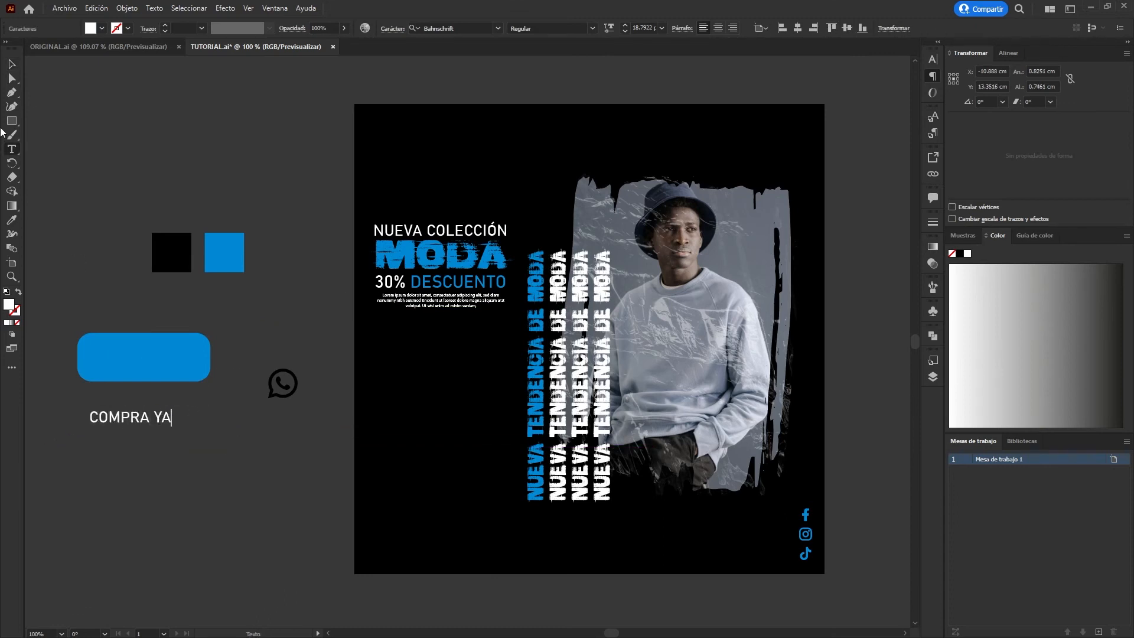
{"action": "left_click", "coordinate": [12, 64]}
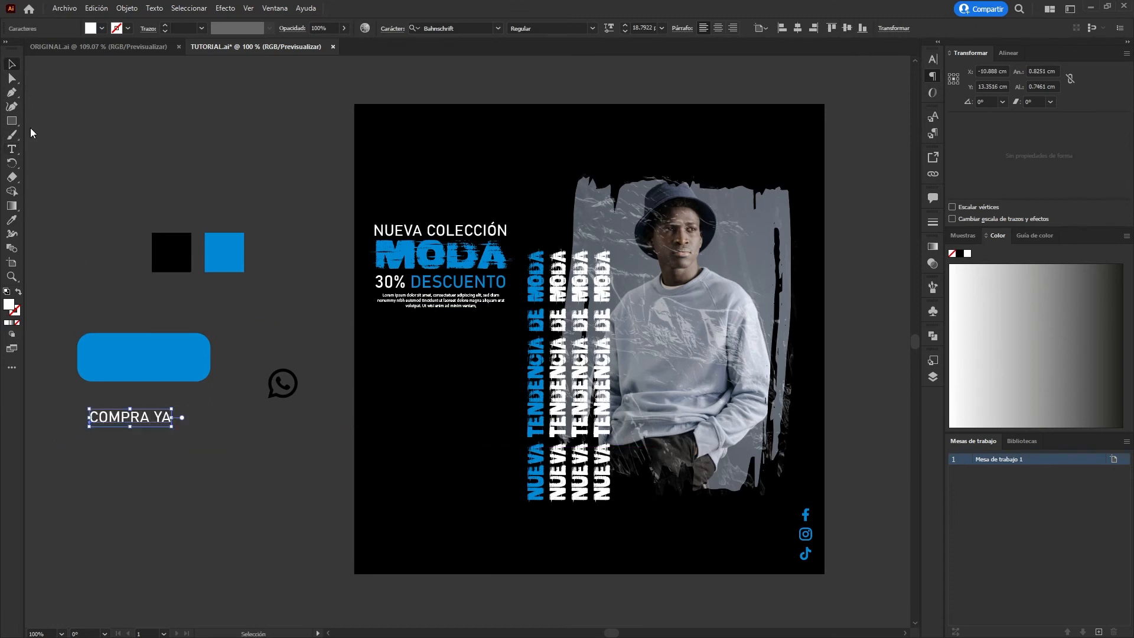
Enlarge the COMPRA YA text to about 5.2 × 1.1 cm and center it on the blue button.
{"action": "left_click_drag", "start_coordinate": [224, 419], "coordinate": [182, 362]}
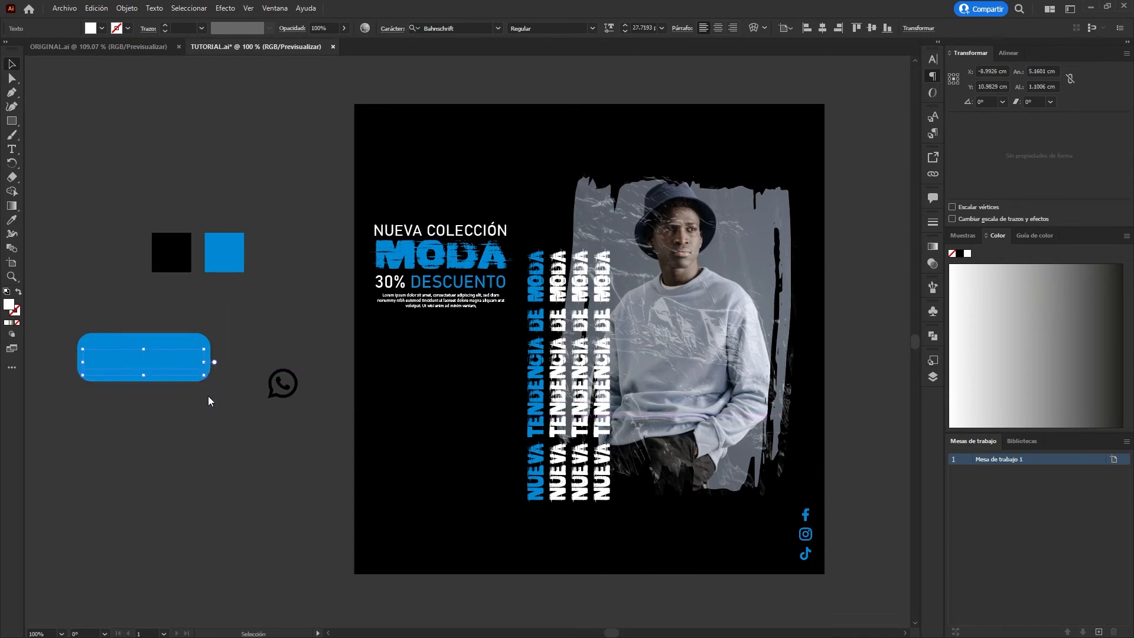
{"action": "scroll", "coordinate": [135, 400], "scroll_direction": "up", "scroll_amount": 2}
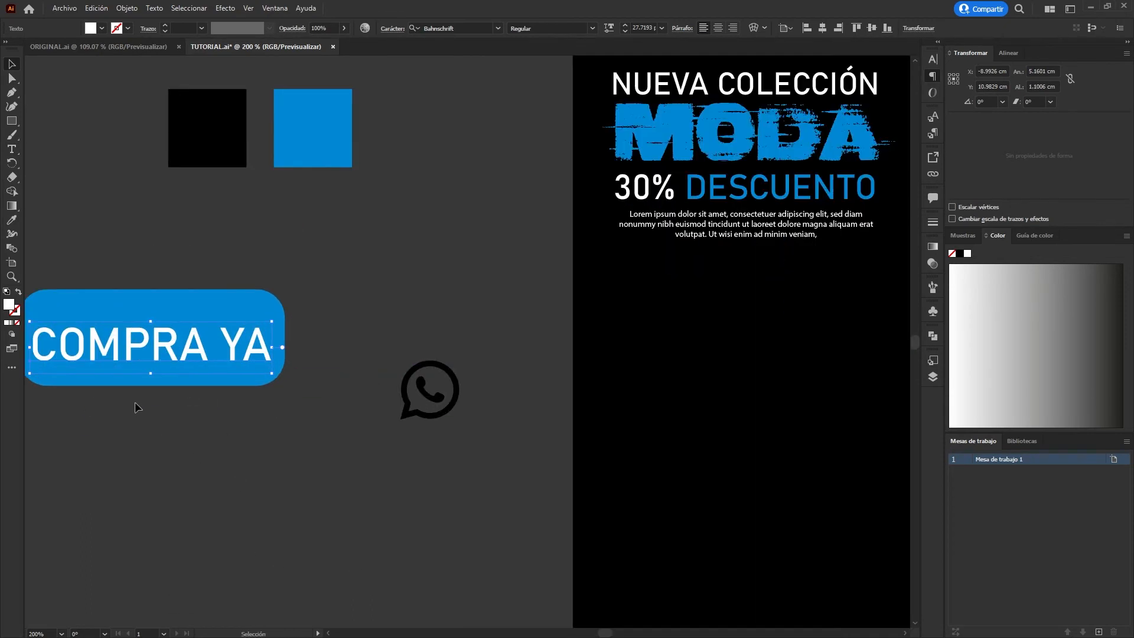
{"action": "left_click_drag", "start_coordinate": [135, 402], "coordinate": [304, 410]}
{"action": "left_click_drag", "start_coordinate": [368, 343], "coordinate": [371, 339]}
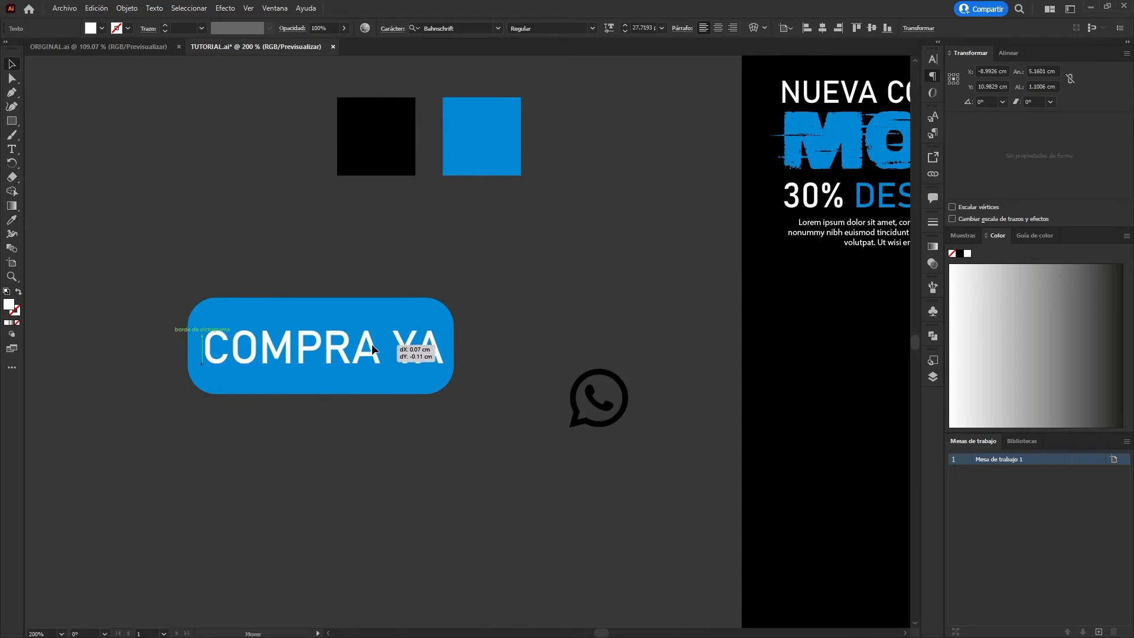
Move the WhatsApp icon below the blue button's lower-left corner and fill it with white.
{"action": "left_click_drag", "start_coordinate": [590, 403], "coordinate": [184, 453]}
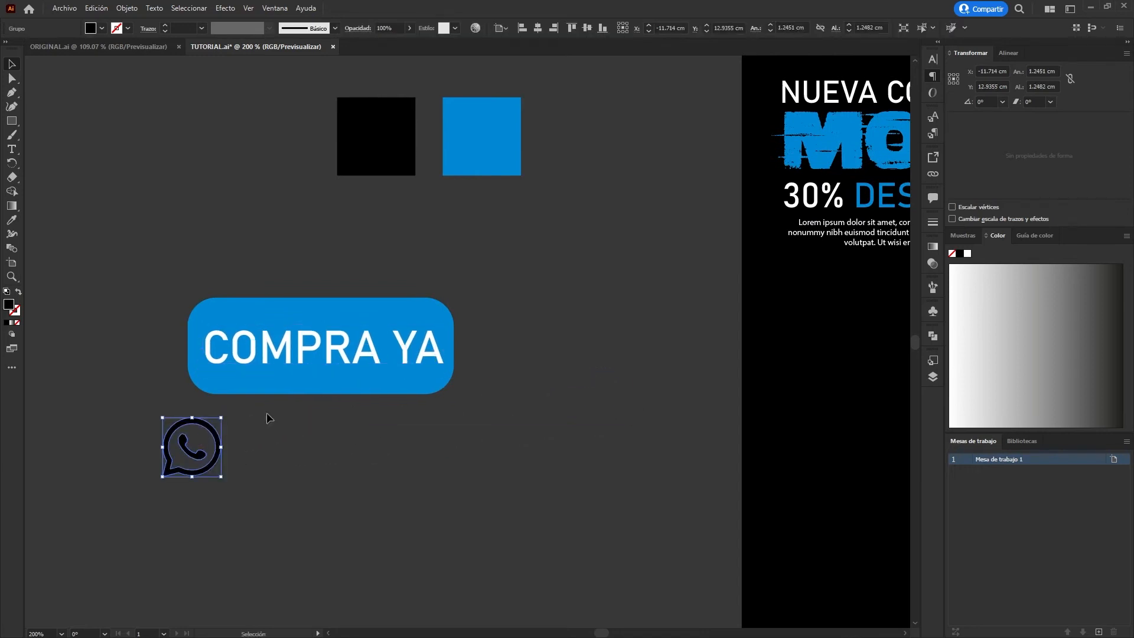
{"action": "key", "text": "y"}
{"action": "left_click", "coordinate": [288, 349]}
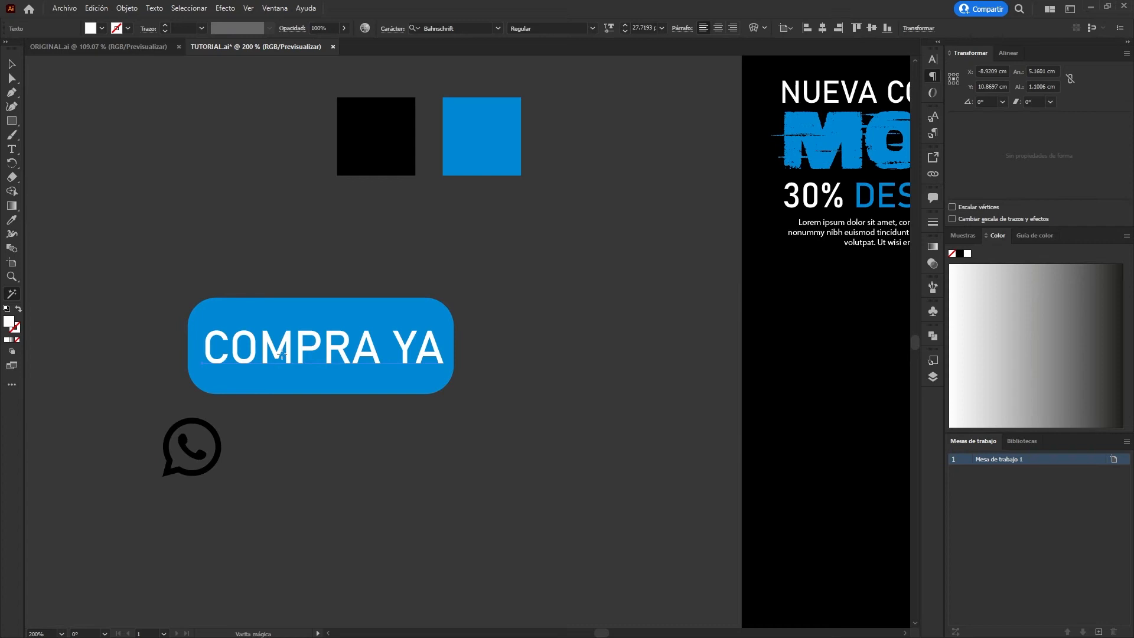
{"action": "key", "text": "v"}
{"action": "left_click", "coordinate": [166, 429]}
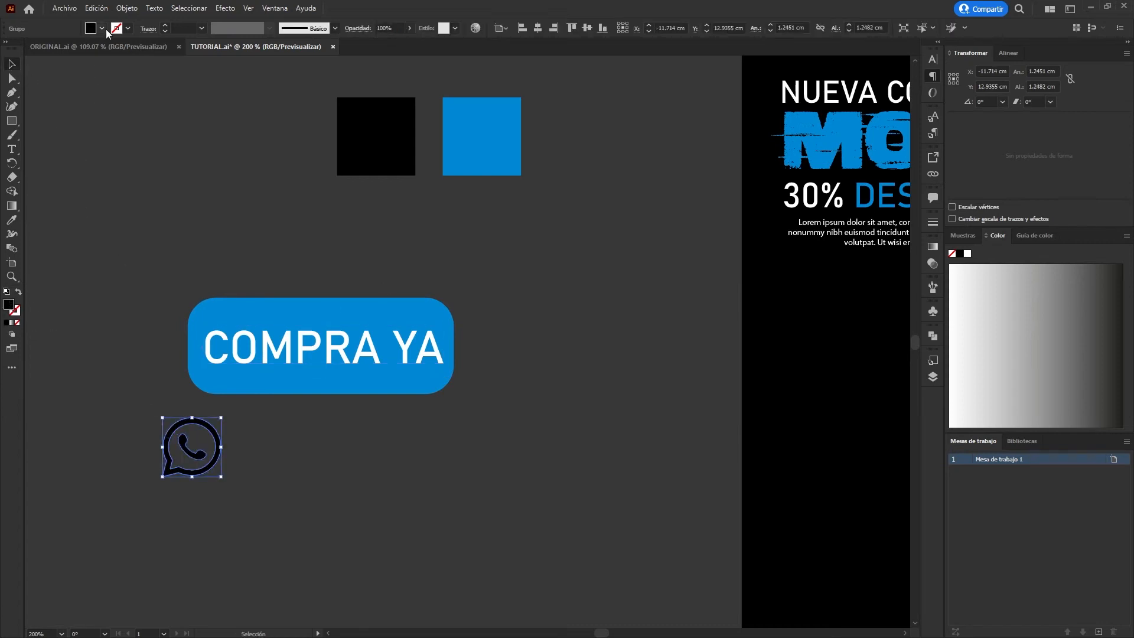
{"action": "left_click", "coordinate": [26, 51]}
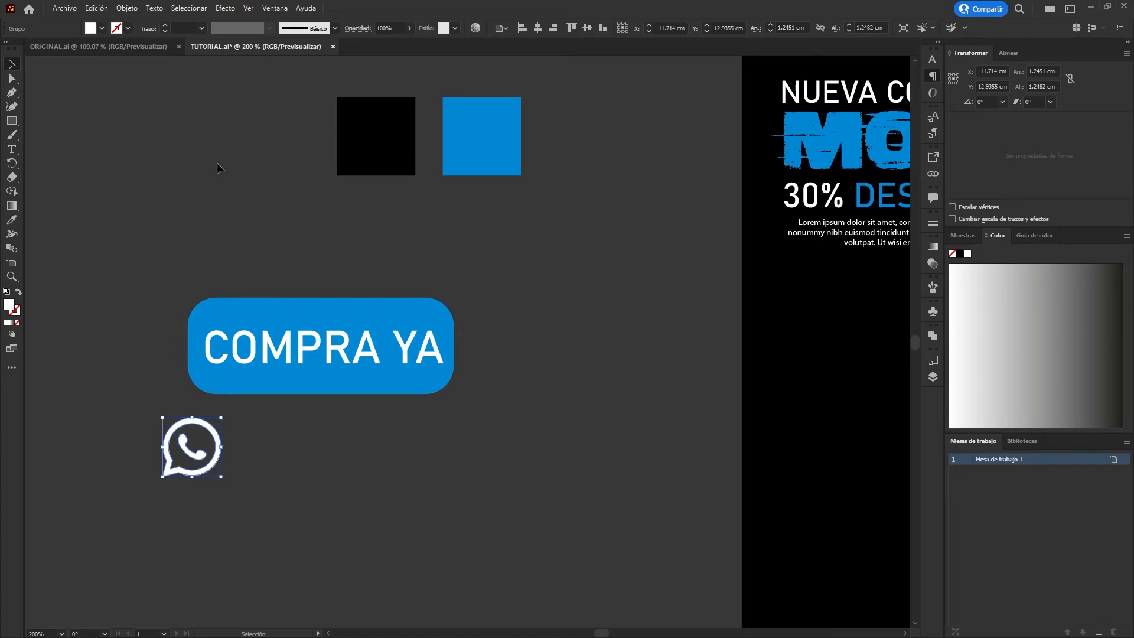
Set the COMPRA YA text to Bahnschrift Bold SemiCondensed and enlarge it to about 5.3 × 1.3 cm within the button.
{"action": "left_click", "coordinate": [364, 355]}
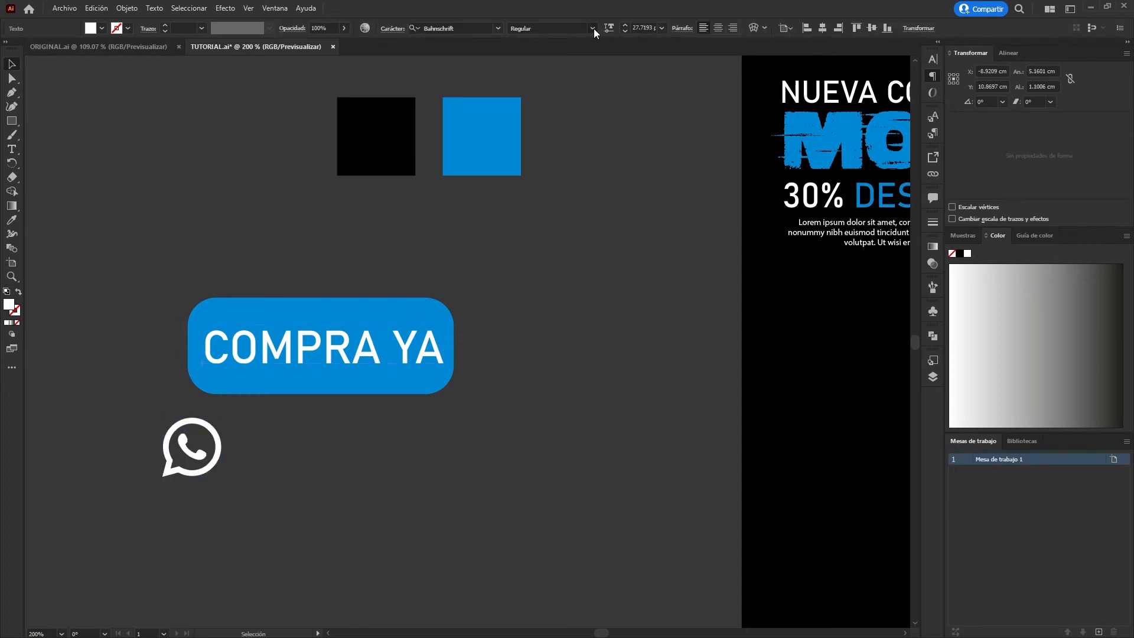
{"action": "left_click", "coordinate": [570, 209]}
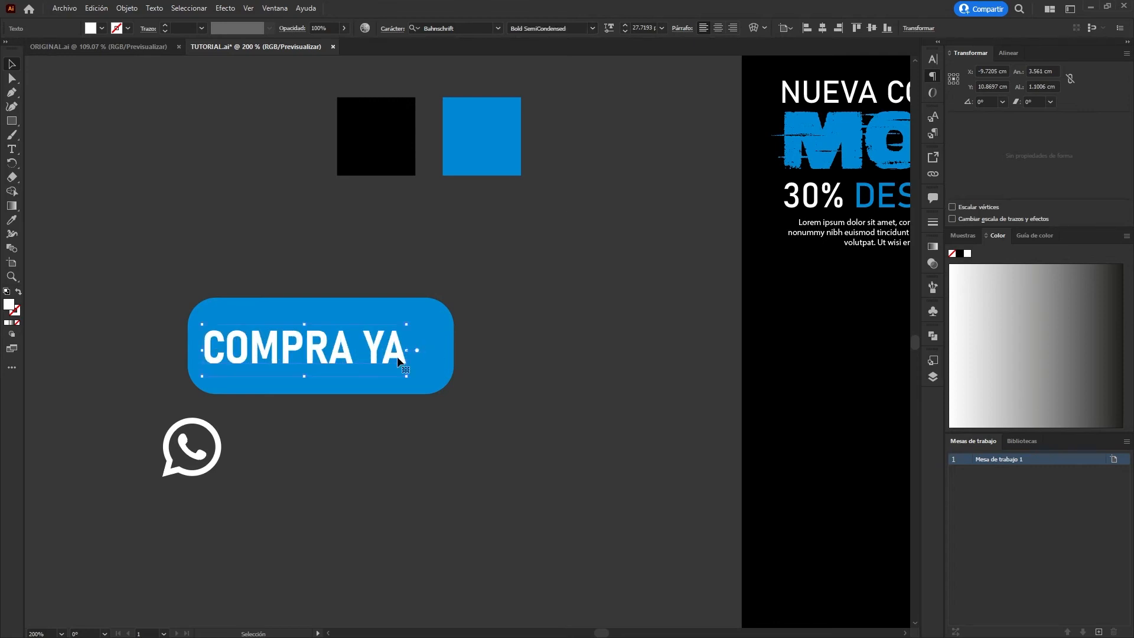
{"action": "left_click_drag", "start_coordinate": [410, 349], "coordinate": [443, 350]}
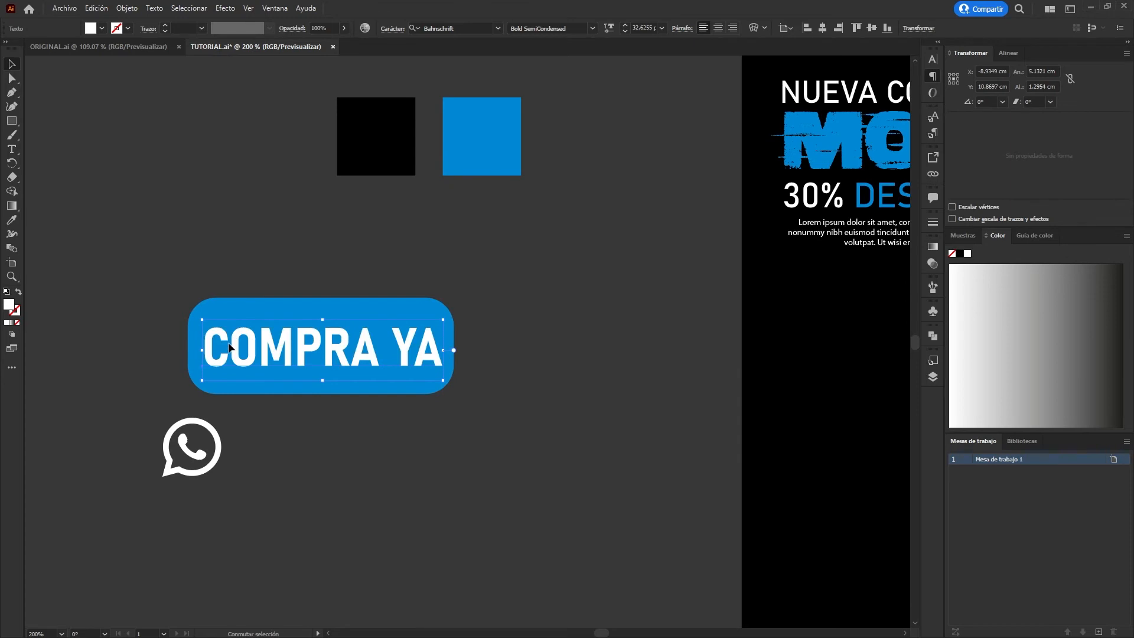
{"action": "left_click_drag", "start_coordinate": [206, 350], "coordinate": [194, 353]}
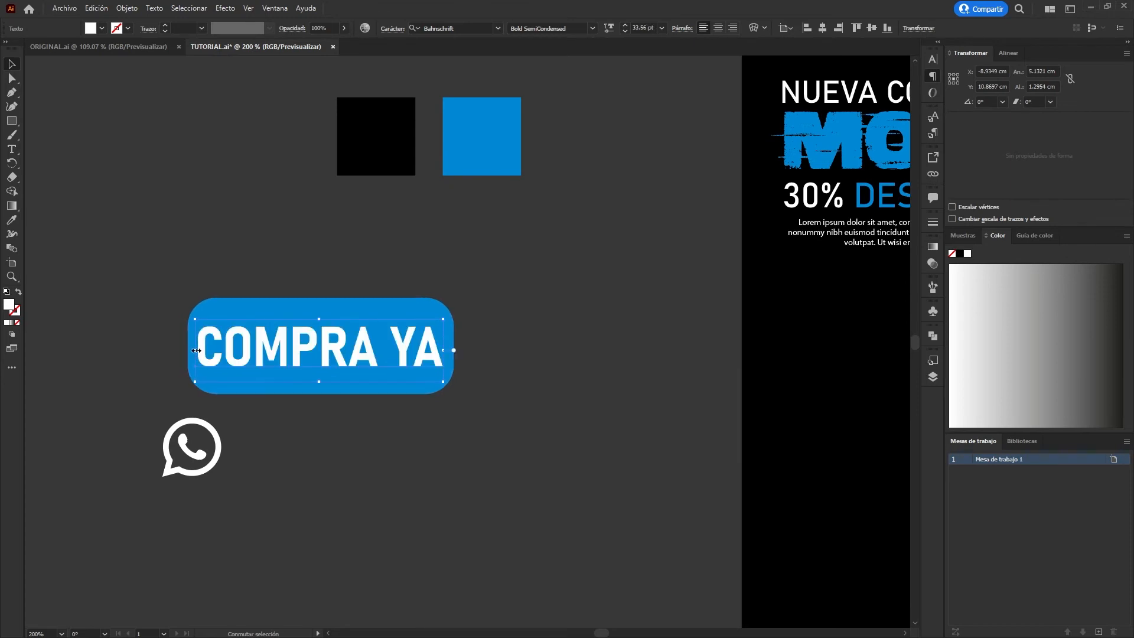
Duplicate the COMPRA YA text below the button, replace it with the contact phone number, and place it beside the WhatsApp icon.
{"action": "left_click_drag", "start_coordinate": [320, 345], "coordinate": [366, 446]}
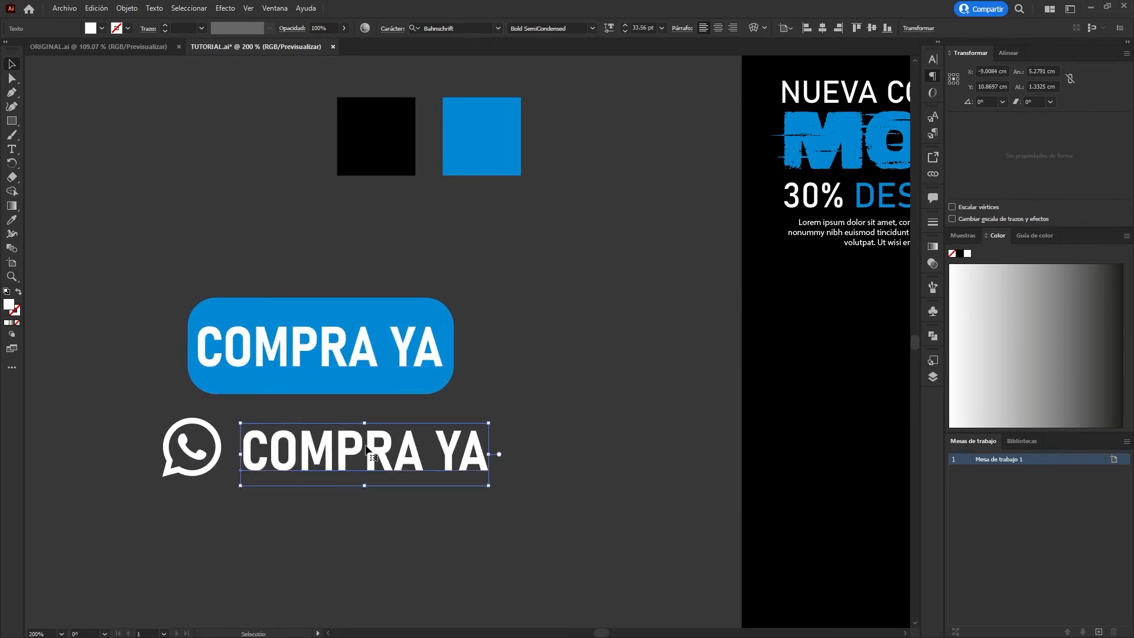
{"action": "double_click", "coordinate": [366, 444]}
{"action": "key", "text": "ctrl+a"}
{"action": "type", "text": "+5"}
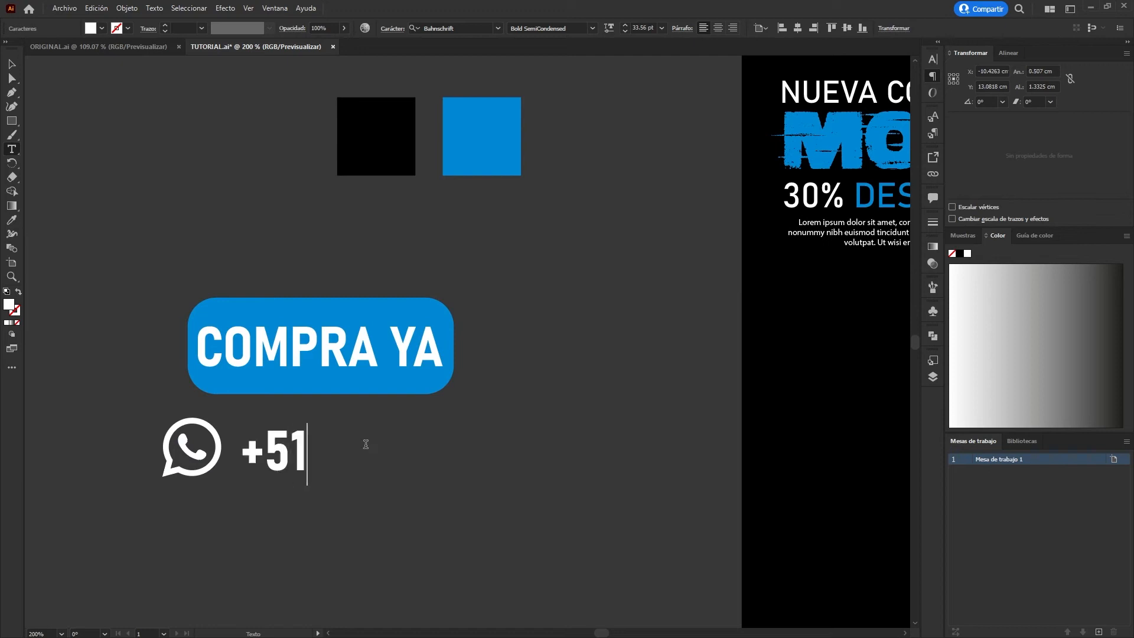
{"action": "type", "text": "1 999999"}
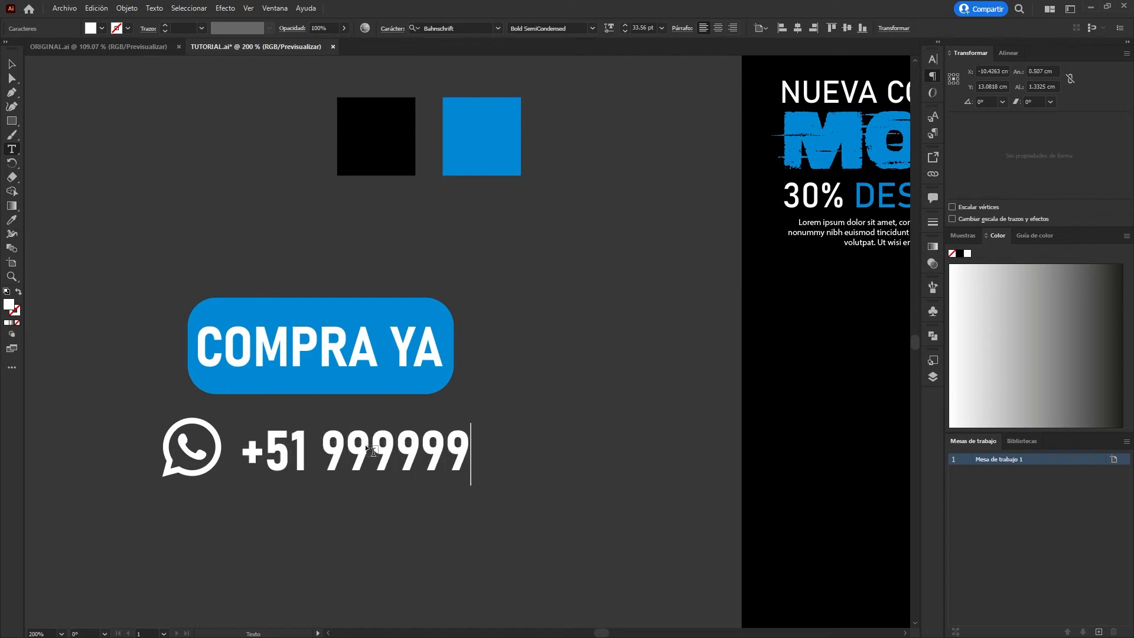
{"action": "type", "text": "999"}
{"action": "left_click", "coordinate": [9, 66]}
{"action": "left_click_drag", "start_coordinate": [409, 443], "coordinate": [396, 442]}
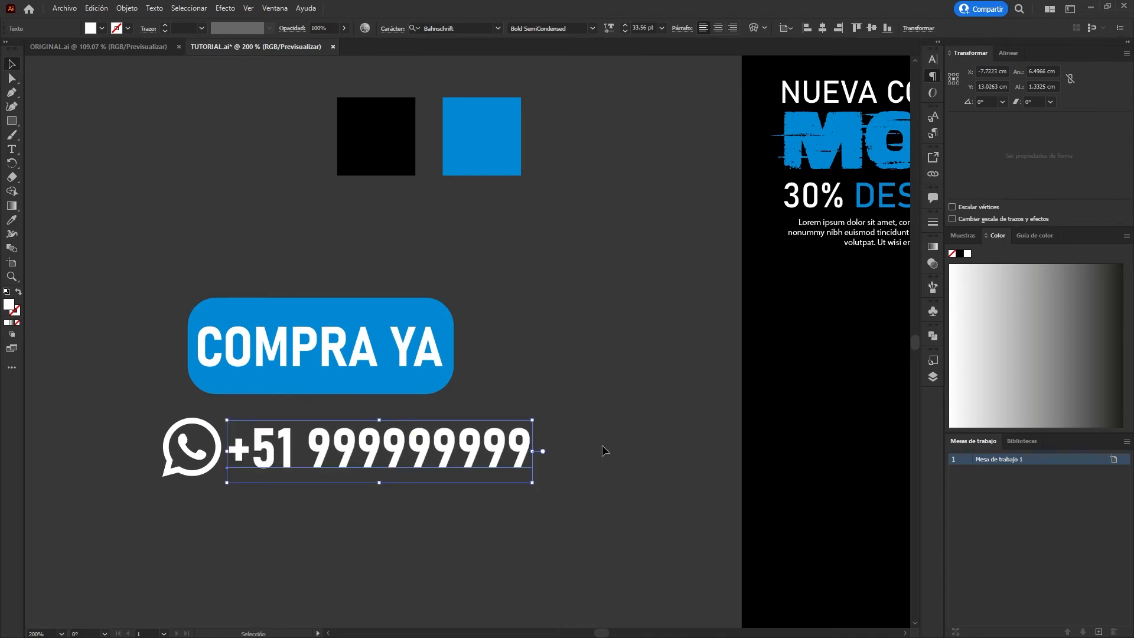
Scale the WhatsApp icon and phone number together to about 5.9 × 1.0 cm and center them just below the button.
{"action": "left_click_drag", "start_coordinate": [251, 430], "coordinate": [159, 419]}
{"action": "left_click_drag", "start_coordinate": [533, 451], "coordinate": [454, 442]}
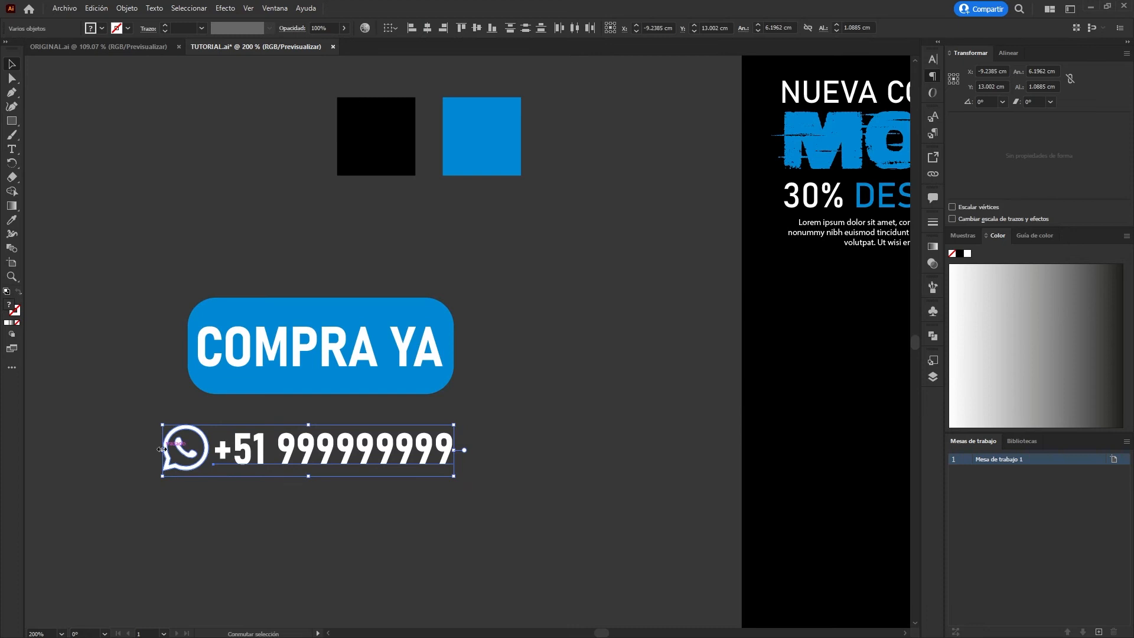
{"action": "left_click_drag", "start_coordinate": [160, 450], "coordinate": [175, 450]}
{"action": "left_click_drag", "start_coordinate": [310, 460], "coordinate": [312, 432]}
{"action": "key", "text": "Right"}
{"action": "key", "text": "Right"}
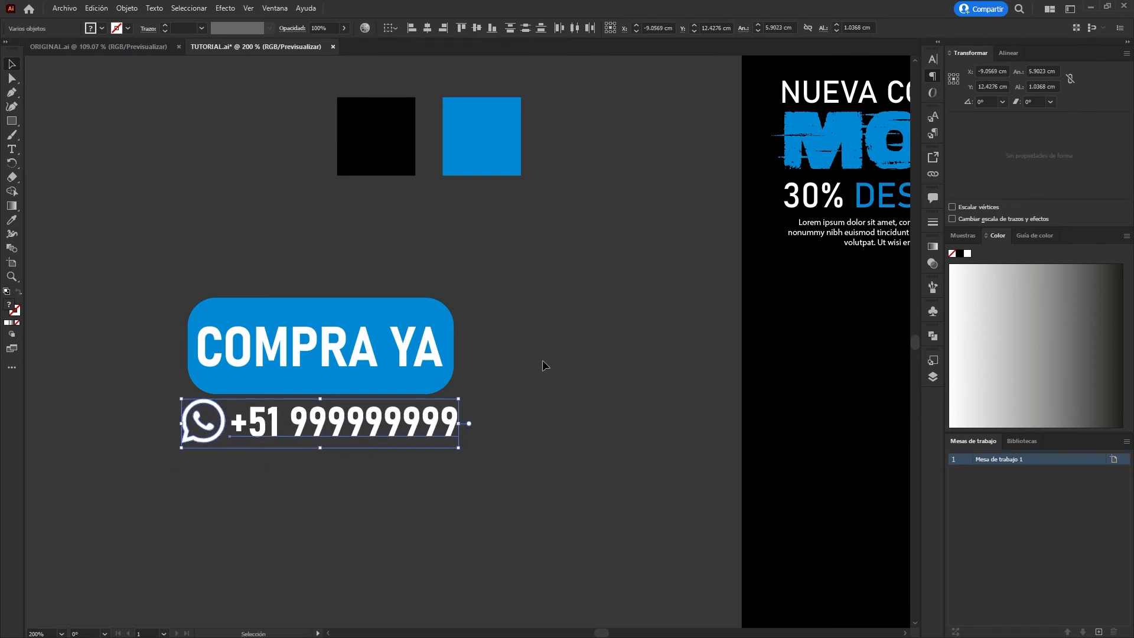
Move the button and WhatsApp line below the text block on the artboard, scaled down together to about 4.9 × 2.7 cm.
{"action": "left_click_drag", "start_coordinate": [544, 293], "coordinate": [112, 488]}
{"action": "scroll", "coordinate": [537, 435], "scroll_direction": "down", "scroll_amount": 2}
{"action": "left_click_drag", "start_coordinate": [527, 430], "coordinate": [336, 402]}
{"action": "left_click_drag", "start_coordinate": [273, 382], "coordinate": [570, 382]}
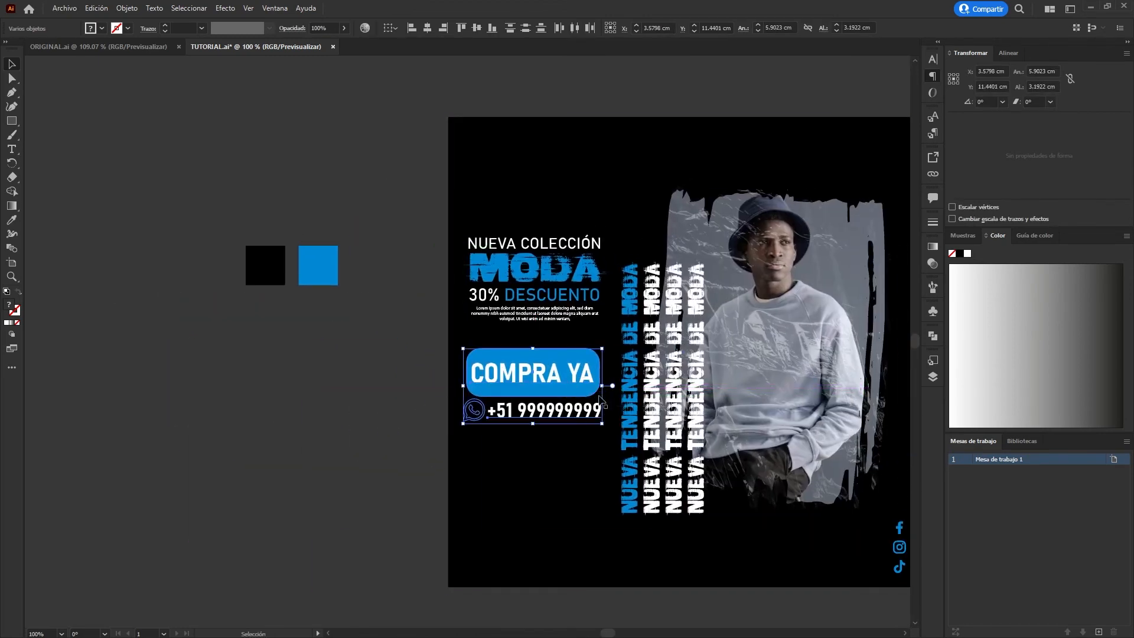
{"action": "key", "text": "ctrl+z"}
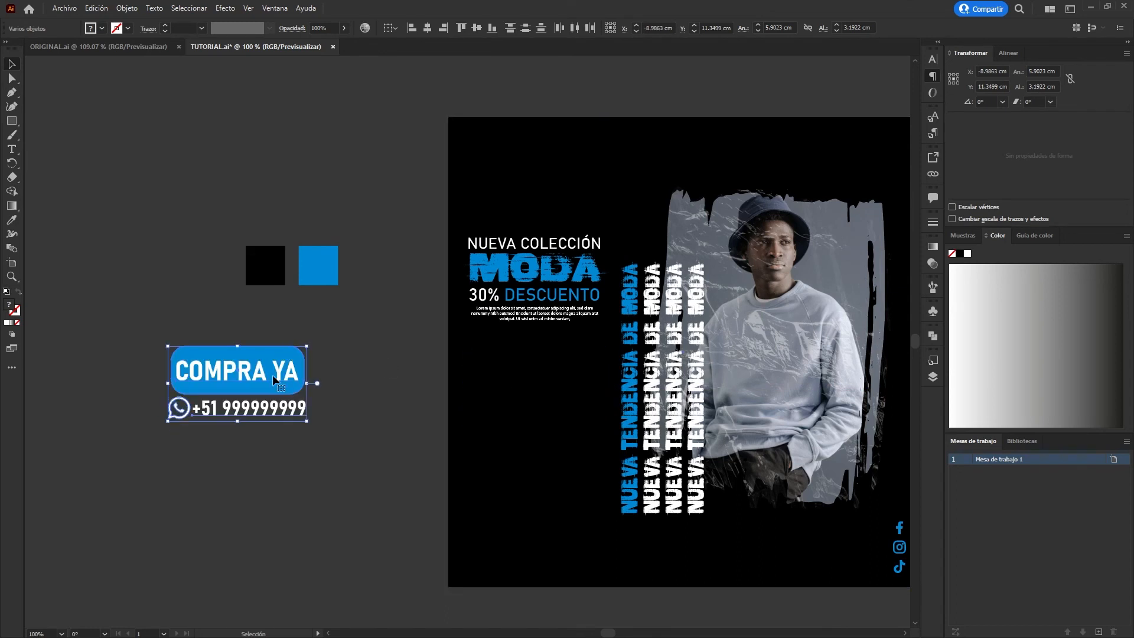
{"action": "left_click_drag", "start_coordinate": [278, 381], "coordinate": [576, 386]}
{"action": "mouse_move", "coordinate": [543, 378]}
{"action": "left_mouse_down"}
{"action": "mouse_move", "coordinate": [564, 375]}
{"action": "mouse_move", "coordinate": [551, 371]}
{"action": "left_mouse_up"}
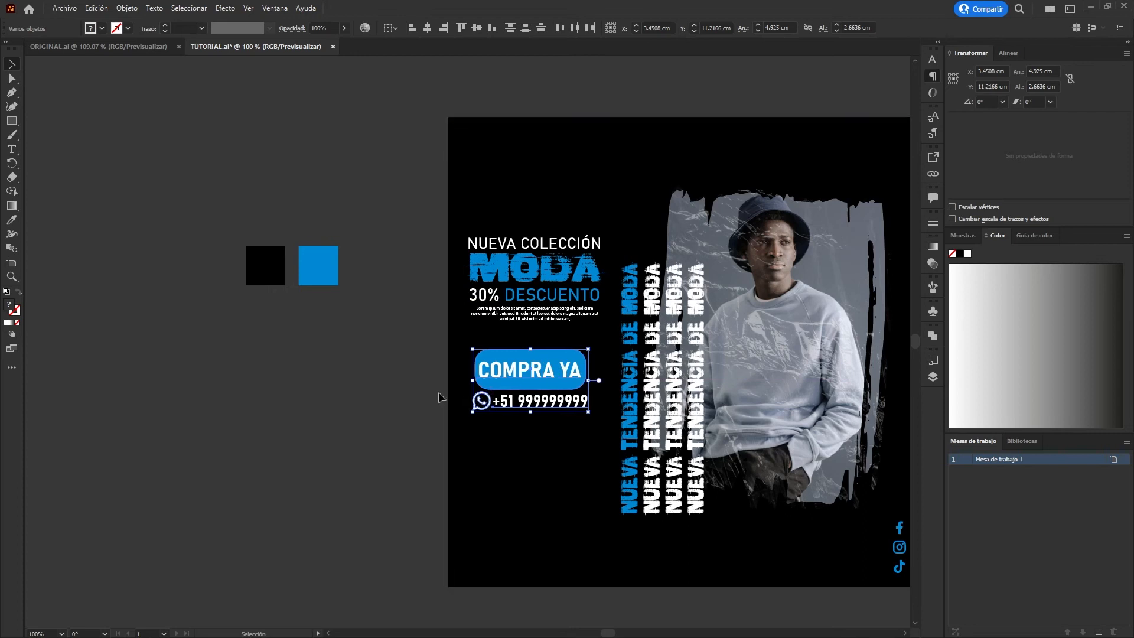
Nudge the button and WhatsApp line slightly right and up to align them under the text block.
{"action": "key", "text": "Right"}
{"action": "key", "text": "Right"}
{"action": "key", "text": "Right"}
{"action": "key", "text": "Up"}
{"action": "key", "text": "Up"}
{"action": "left_click", "coordinate": [378, 390]}
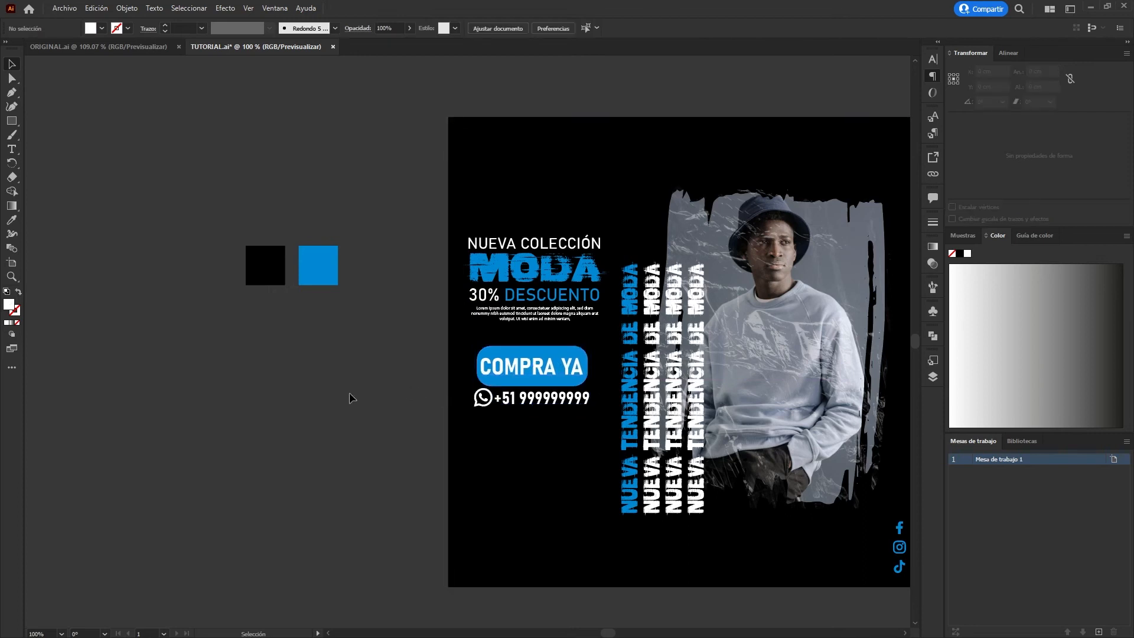
Overlap the blue square on the black square, offset slightly right and down, as the base of a logo.
{"action": "left_click_drag", "start_coordinate": [295, 382], "coordinate": [141, 385]}
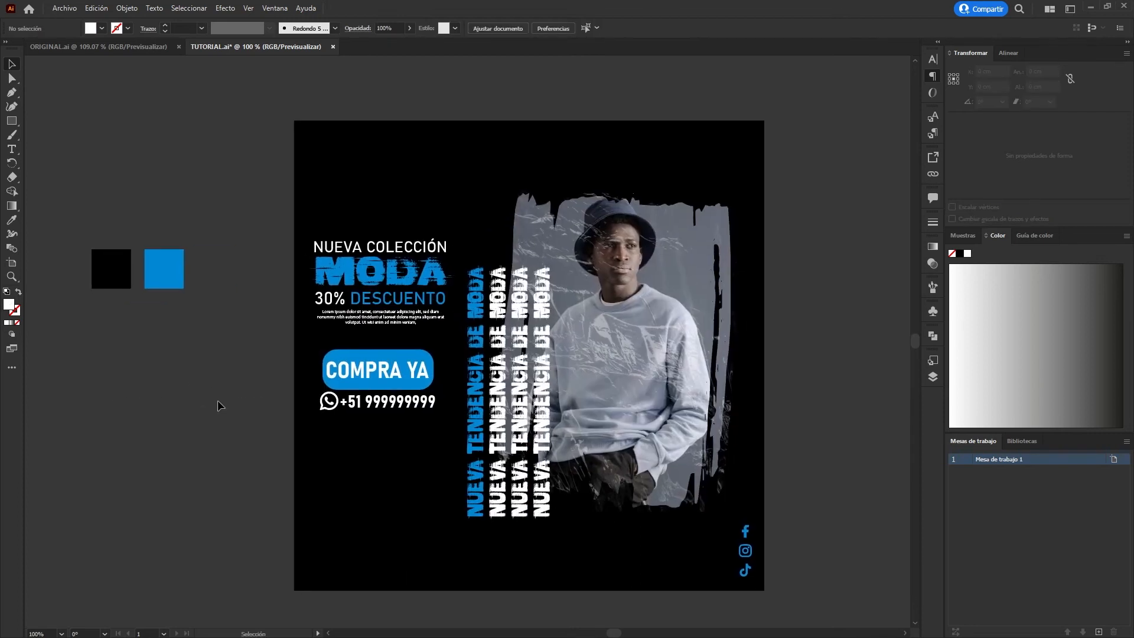
{"action": "left_click_drag", "start_coordinate": [169, 279], "coordinate": [225, 320]}
{"action": "key", "text": "Down"}
{"action": "key", "text": "Right"}
{"action": "scroll", "coordinate": [88, 275], "scroll_direction": "up", "scroll_amount": 2}
{"action": "left_click_drag", "start_coordinate": [370, 419], "coordinate": [371, 420]}
{"action": "left_click_drag", "start_coordinate": [263, 306], "coordinate": [456, 355]}
{"action": "scroll", "coordinate": [532, 379], "scroll_direction": "up", "scroll_amount": 1}
{"action": "left_click_drag", "start_coordinate": [532, 378], "coordinate": [364, 327]}
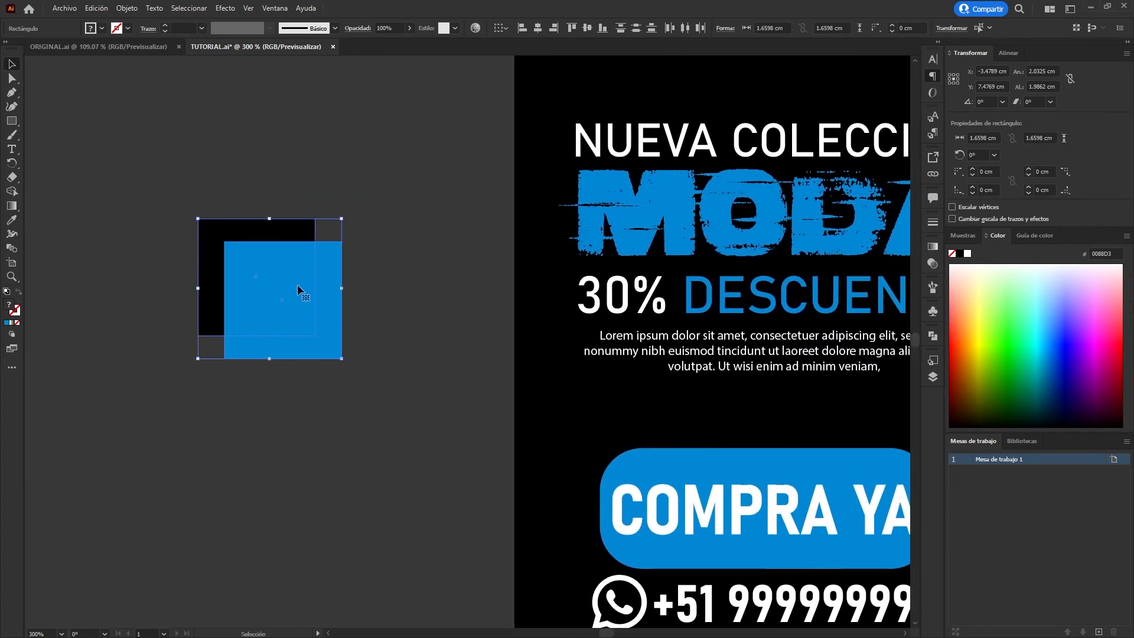
Give the black logo square a 3 pt white stroke, keeping its black fill.
{"action": "left_click_drag", "start_coordinate": [161, 156], "coordinate": [328, 422]}
{"action": "left_click", "coordinate": [220, 207]}
{"action": "left_click", "coordinate": [208, 229]}
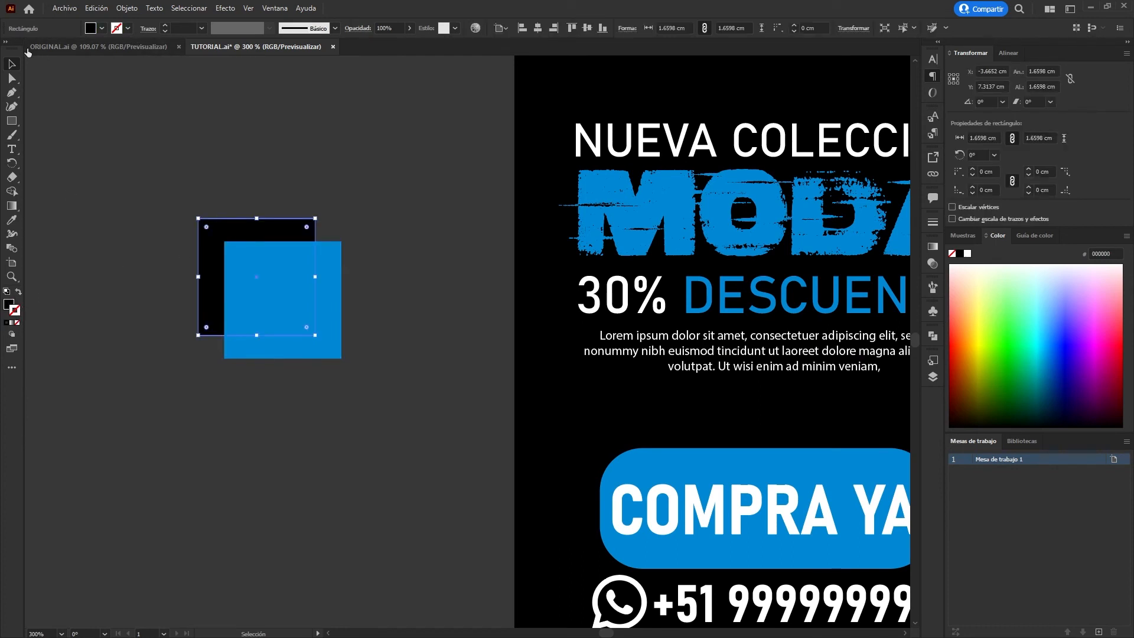
{"action": "key", "text": "d"}
{"action": "key", "text": "shift+x"}
{"action": "left_click", "coordinate": [167, 25]}
{"action": "left_click", "coordinate": [167, 26]}
{"action": "left_click", "coordinate": [302, 172]}
Give the blue logo square a 3 pt white stroke and nudge it slightly right and down.
{"action": "left_click", "coordinate": [289, 260]}
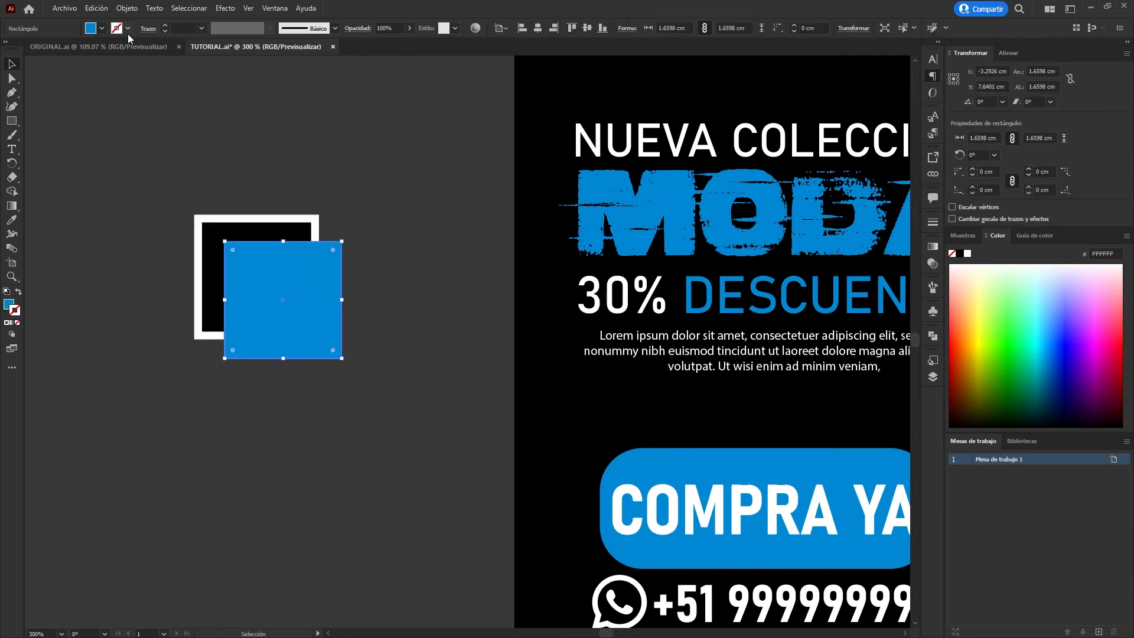
{"action": "key", "text": "comma"}
{"action": "left_click", "coordinate": [166, 25]}
{"action": "left_click", "coordinate": [165, 25]}
{"action": "key", "text": "Right"}
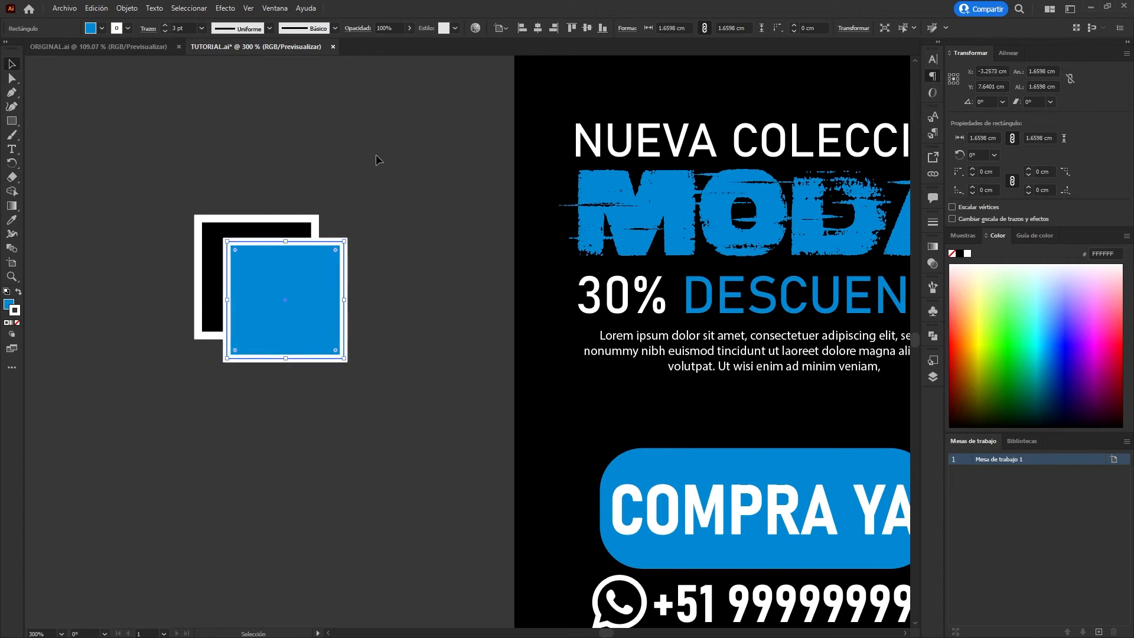
{"action": "key", "text": "Down"}
{"action": "left_click", "coordinate": [376, 160]}
Duplicate the NUEVA COLECCIÓN text below the logo squares and change the copy to MARCA.
{"action": "left_click_drag", "start_coordinate": [654, 130], "coordinate": [181, 437]}
{"action": "triple_click", "coordinate": [181, 438]}
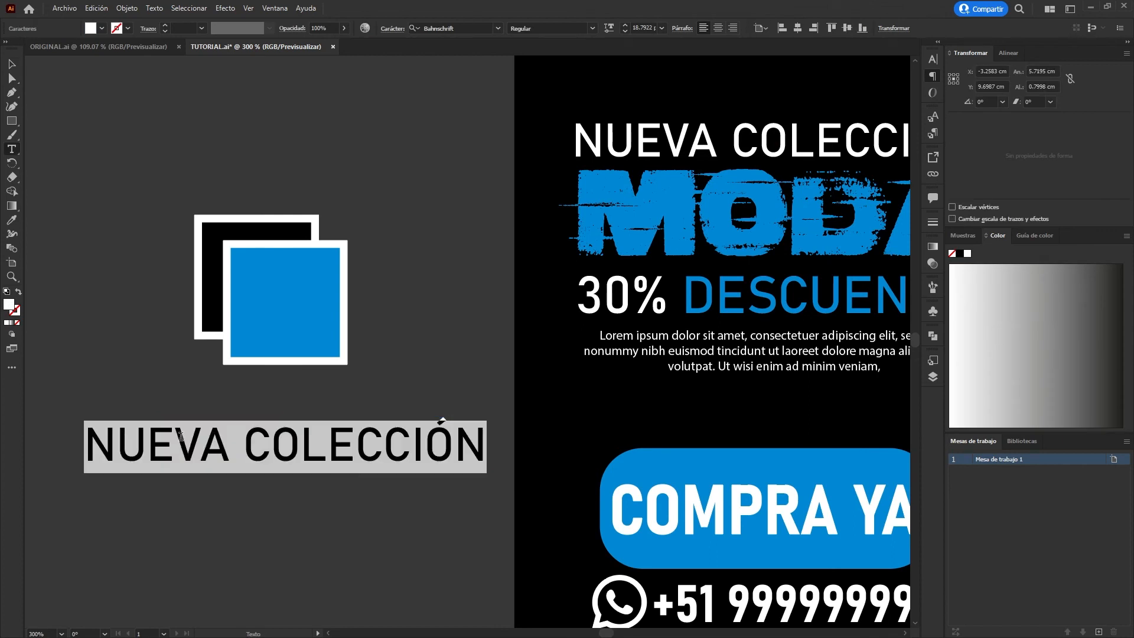
{"action": "type", "text": "MARDA"}
{"action": "key", "text": "BackSpace"}
{"action": "key", "text": "BackSpace"}
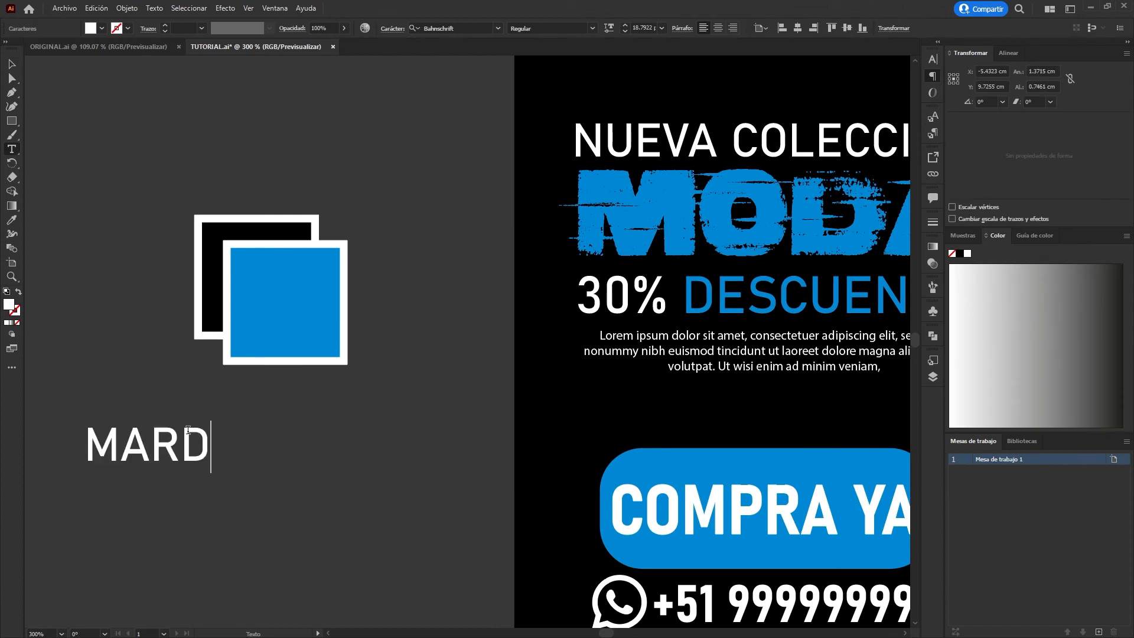
{"action": "type", "text": "CA"}
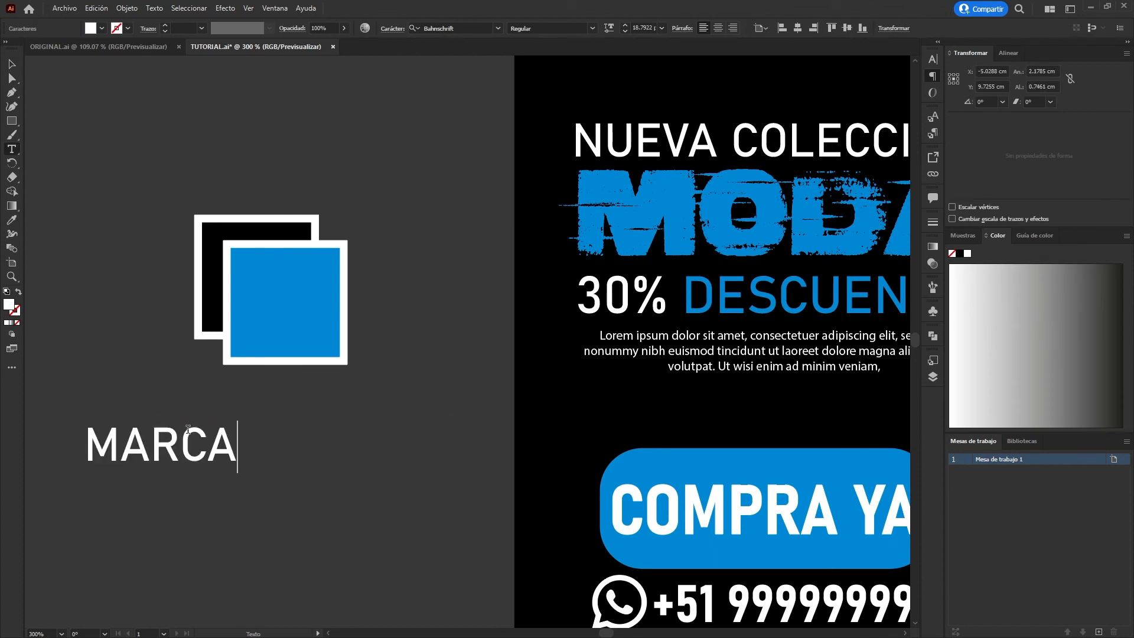
{"action": "left_click", "coordinate": [12, 67]}
Duplicate the MARCA text directly below itself and color the copy with the logo square's blue.
{"action": "left_click_drag", "start_coordinate": [206, 449], "coordinate": [206, 490]}
{"action": "key", "text": "i"}
{"action": "left_click", "coordinate": [286, 302]}
{"action": "left_click", "coordinate": [13, 64]}
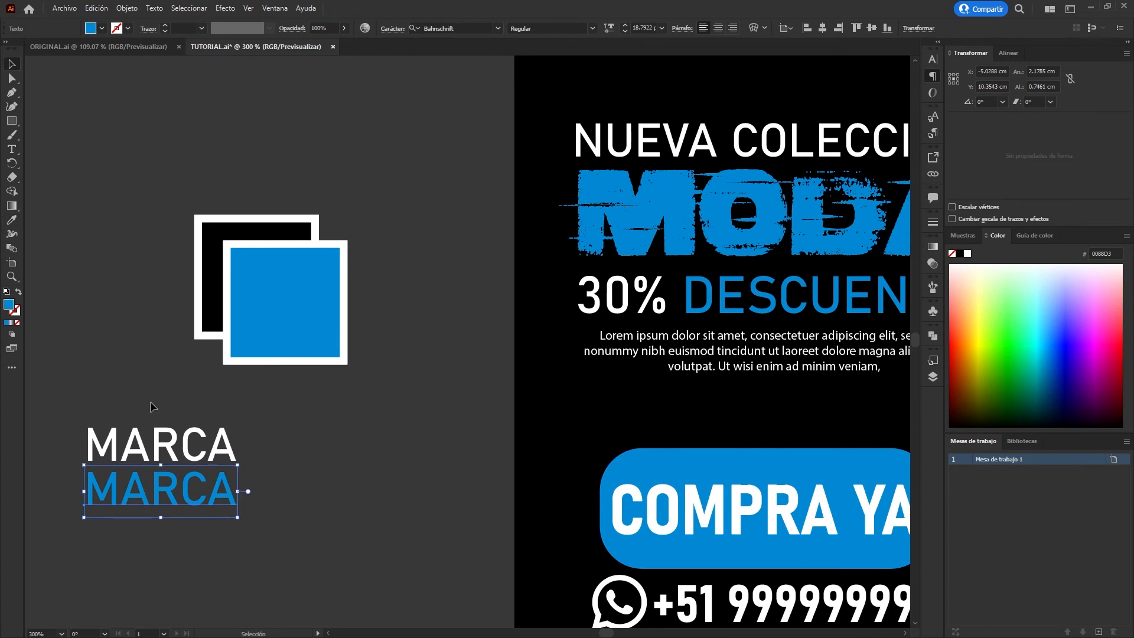
Check the layout in ORIGINAL.ai, return to TUTORIAL.ai and move both MARCA texts to the right side of the logo squares.
{"action": "left_click", "coordinate": [142, 43]}
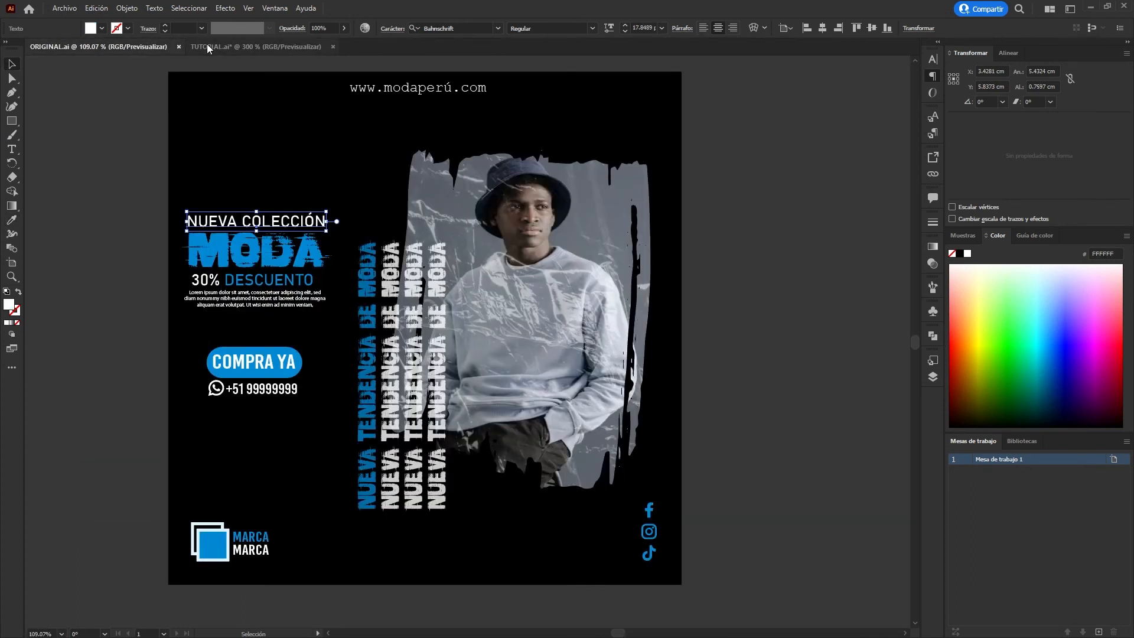
{"action": "left_click", "coordinate": [203, 45]}
{"action": "left_click", "coordinate": [297, 478]}
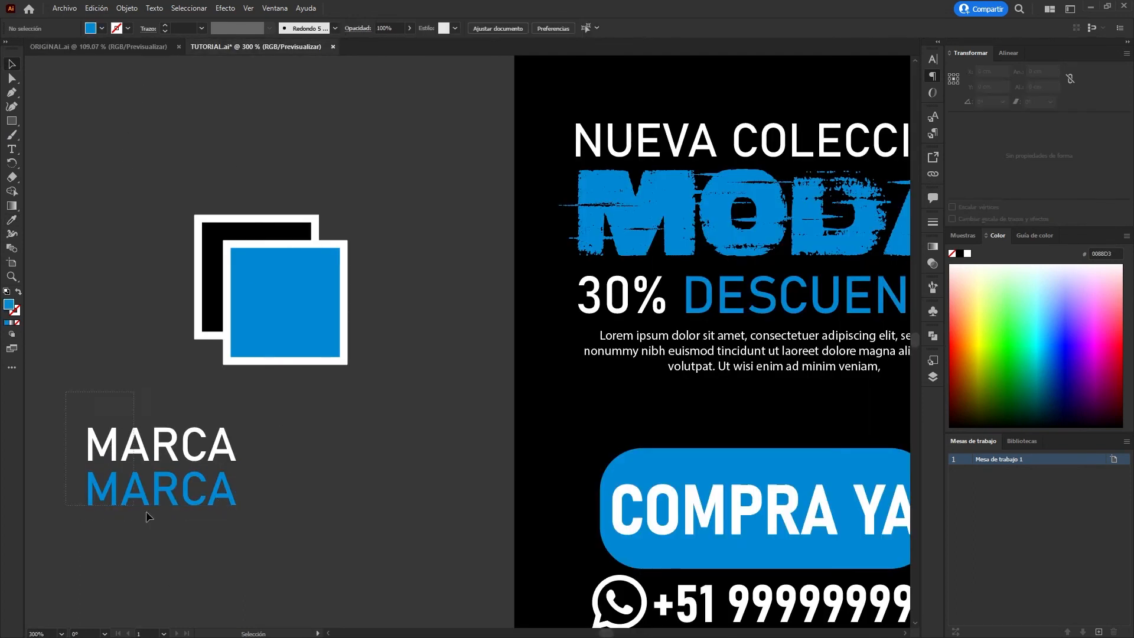
{"action": "left_click_drag", "start_coordinate": [67, 401], "coordinate": [251, 517]}
{"action": "left_click_drag", "start_coordinate": [158, 454], "coordinate": [427, 281]}
Move the logo squares and MARCA texts together into the artboard's lower-left corner and scale the group down.
{"action": "left_click_drag", "start_coordinate": [151, 174], "coordinate": [431, 393]}
{"action": "scroll", "coordinate": [422, 381], "scroll_direction": "down", "scroll_amount": 2}
{"action": "left_click_drag", "start_coordinate": [394, 430], "coordinate": [240, 215]}
{"action": "left_click_drag", "start_coordinate": [220, 148], "coordinate": [431, 522]}
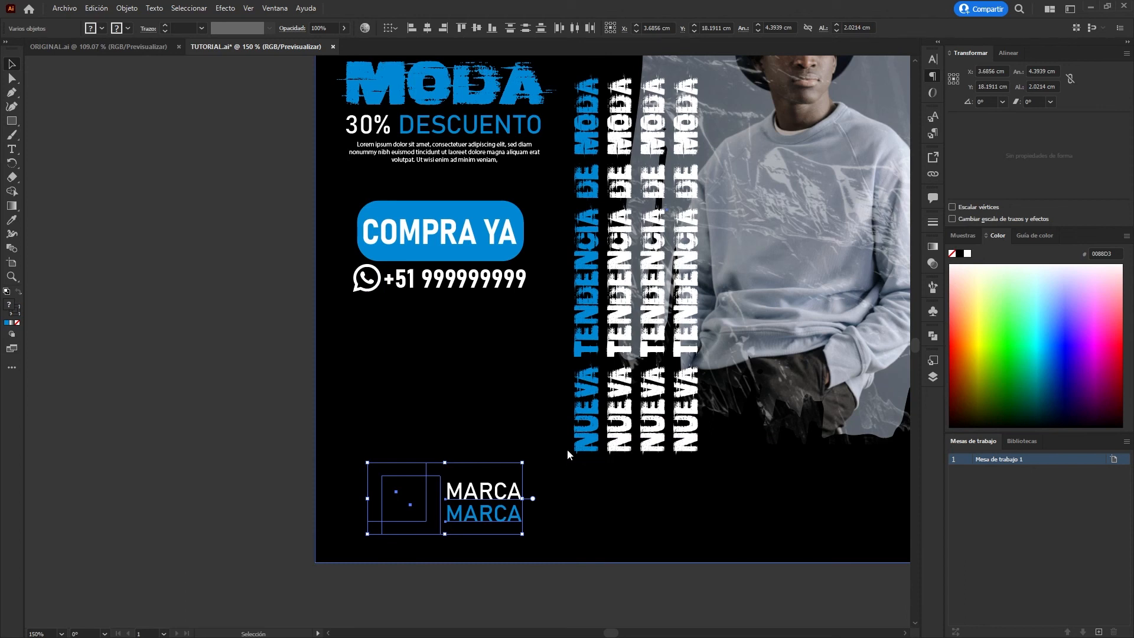
{"action": "left_click_drag", "start_coordinate": [522, 498], "coordinate": [450, 498]}
{"action": "left_click_drag", "start_coordinate": [378, 506], "coordinate": [371, 509]}
{"action": "left_click", "coordinate": [176, 452]}
{"action": "scroll", "coordinate": [190, 424], "scroll_direction": "down", "scroll_amount": 1}
{"action": "left_click_drag", "start_coordinate": [182, 375], "coordinate": [175, 469]}
{"action": "left_click", "coordinate": [331, 282]}
{"action": "left_click_drag", "start_coordinate": [355, 254], "coordinate": [475, 102]}
{"action": "double_click", "coordinate": [476, 101]}
{"action": "key", "text": "ctrl+a"}
{"action": "type", "text": "W"}
{"action": "key", "text": "BackSpace"}
{"action": "type", "text": "www"}
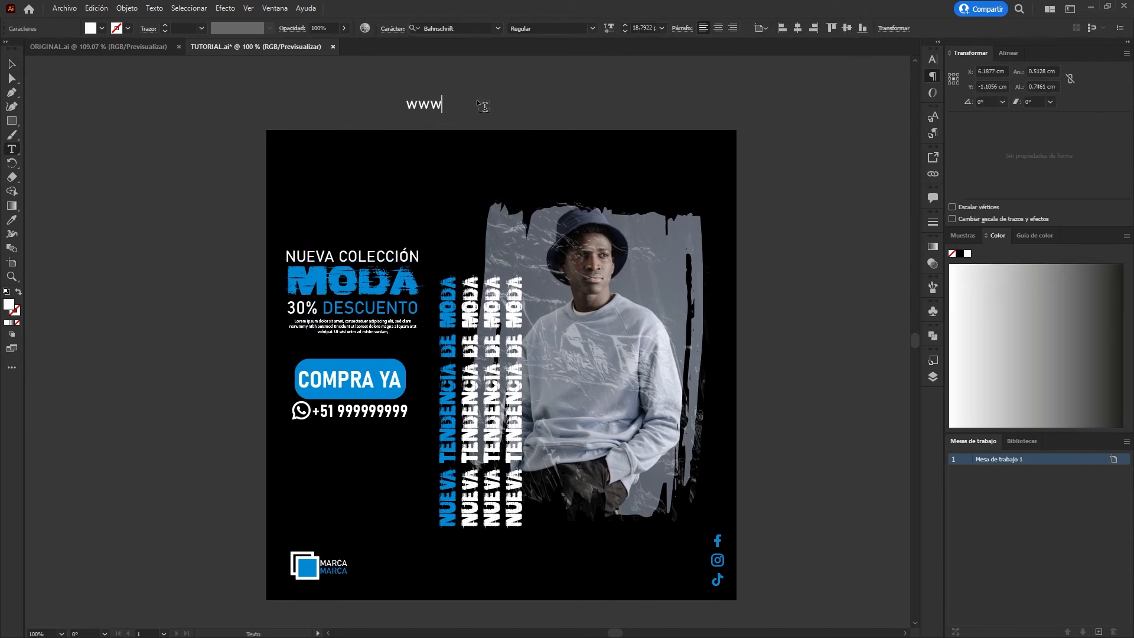
{"action": "type", "text": ".modap"}
{"action": "left_click", "coordinate": [11, 64]}
Move the web address just inside the artboard's top edge and reduce its size.
{"action": "left_click_drag", "start_coordinate": [539, 110], "coordinate": [543, 152]}
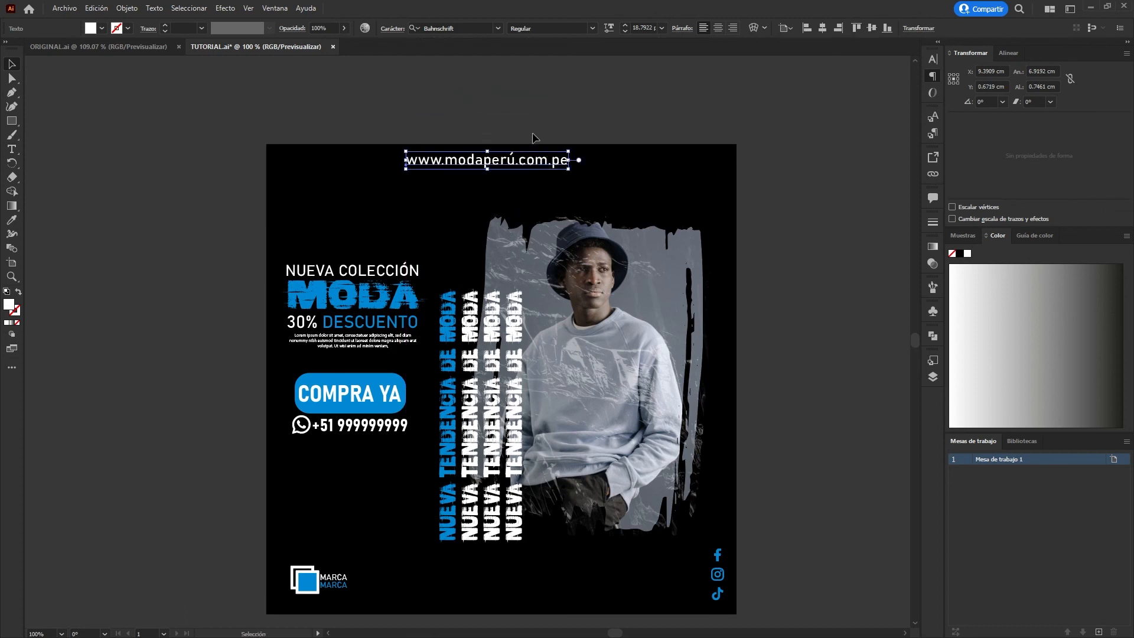
{"action": "scroll", "coordinate": [532, 113], "scroll_direction": "up", "scroll_amount": 3}
{"action": "left_click_drag", "start_coordinate": [639, 240], "coordinate": [602, 224]}
{"action": "scroll", "coordinate": [554, 194], "scroll_direction": "down", "scroll_amount": 2}
Stretch the web address text wider and nudge it slightly left and down.
{"action": "left_click_drag", "start_coordinate": [542, 202], "coordinate": [577, 200]}
{"action": "key", "text": "Left"}
{"action": "key", "text": "Left"}
{"action": "key", "text": "Left"}
{"action": "key", "text": "Down"}
{"action": "key", "text": "Down"}
{"action": "key", "text": "Down"}
Set the opacity of all four vertical NUEVA TENDENCIA DE MODA headlines to 80%.
{"action": "scroll", "coordinate": [607, 141], "scroll_direction": "down", "scroll_amount": 3}
{"action": "left_click", "coordinate": [495, 378]}
{"action": "left_click", "coordinate": [471, 381], "text": "shift"}
{"action": "left_click", "coordinate": [439, 383], "text": "shift"}
{"action": "left_click", "coordinate": [406, 383], "text": "shift"}
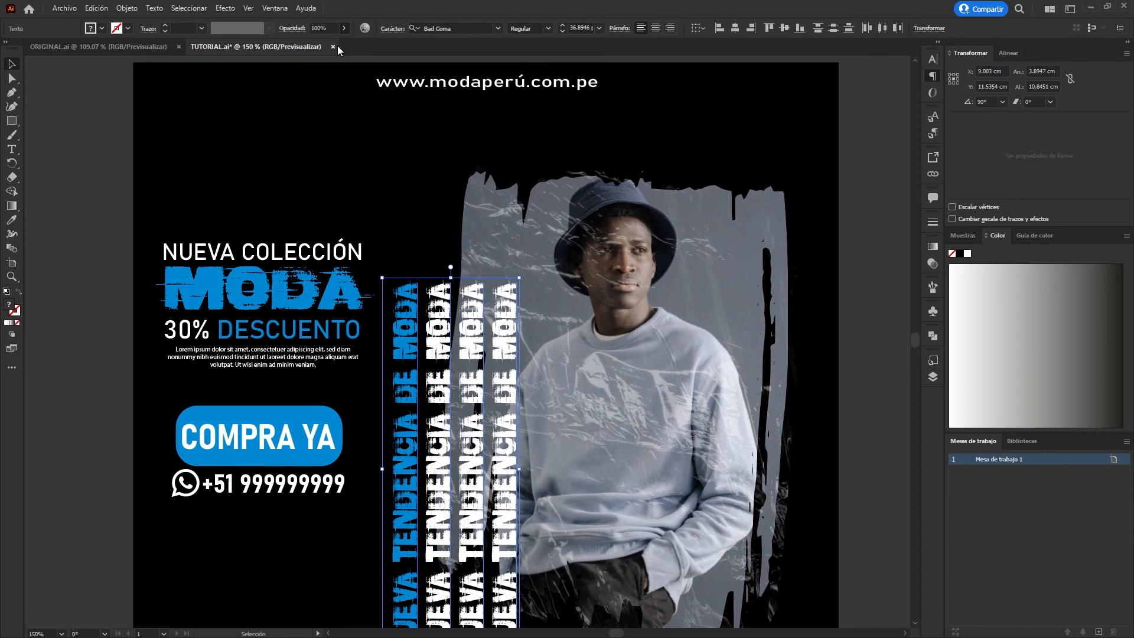
{"action": "left_click_drag", "start_coordinate": [334, 45], "coordinate": [333, 46]}
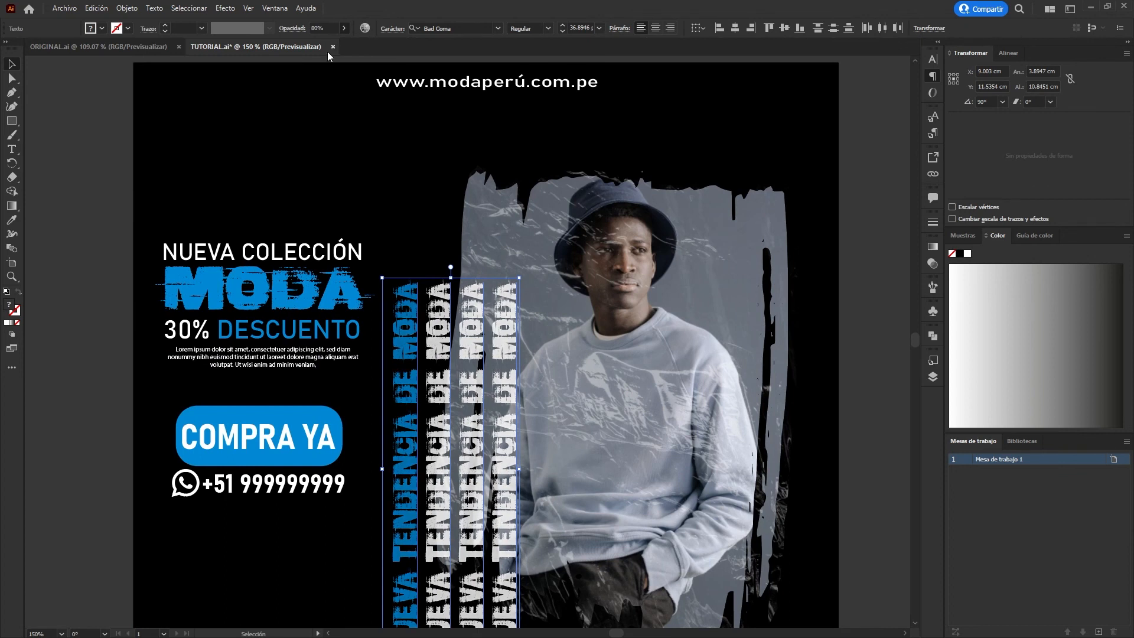
{"action": "left_click", "coordinate": [49, 239]}
{"action": "key", "text": "ctrl+0"}
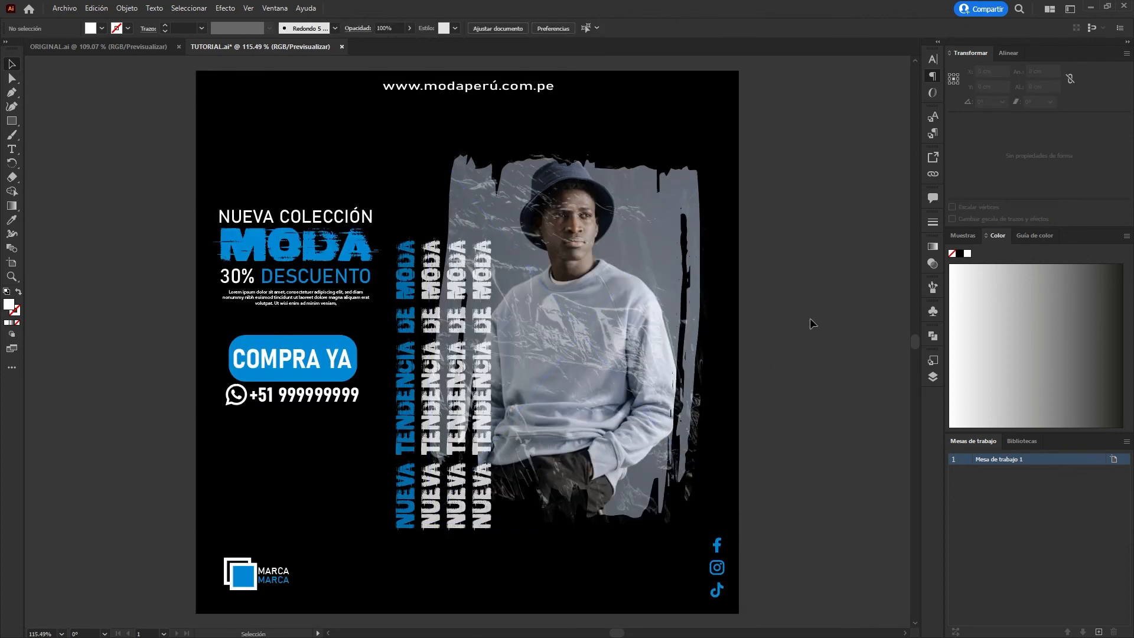